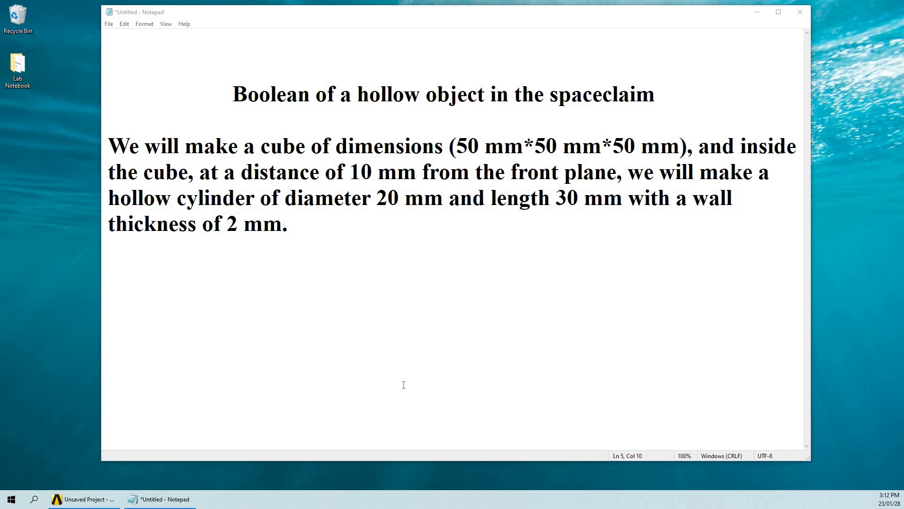
# Switch to Workbench, add a Geometry component system to the project schematic, and open it in a maximized SpaceClaim window
pyautogui.click(85, 499)
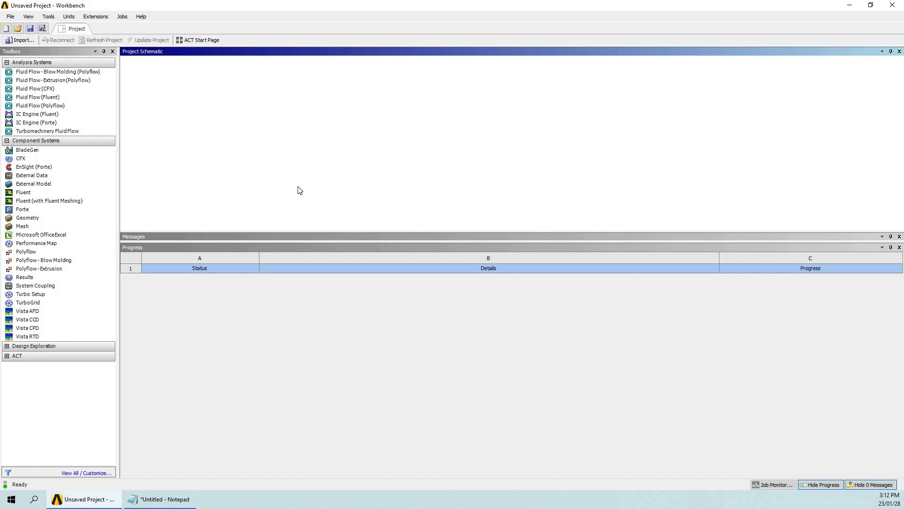
pyautogui.moveTo(29, 220); pyautogui.dragTo(186, 108)
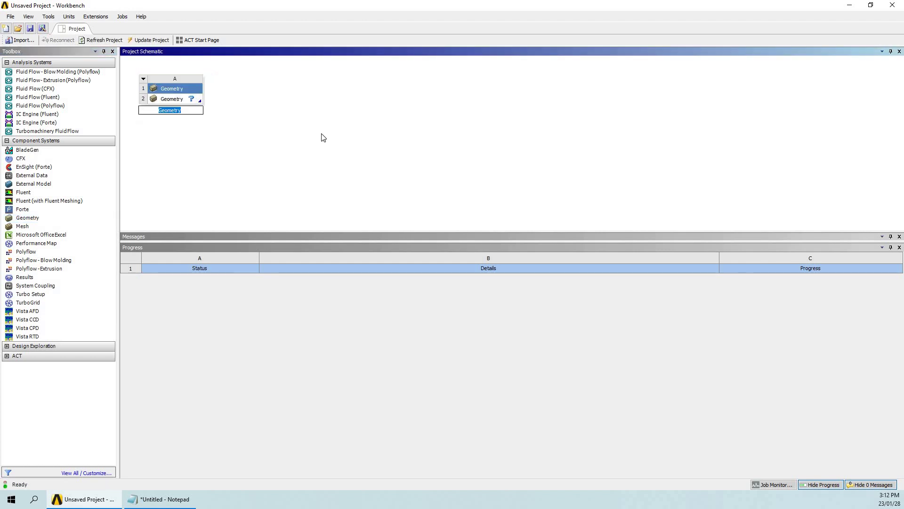
pyautogui.rightClick(186, 98)
pyautogui.press('Down')
pyautogui.press('Return')
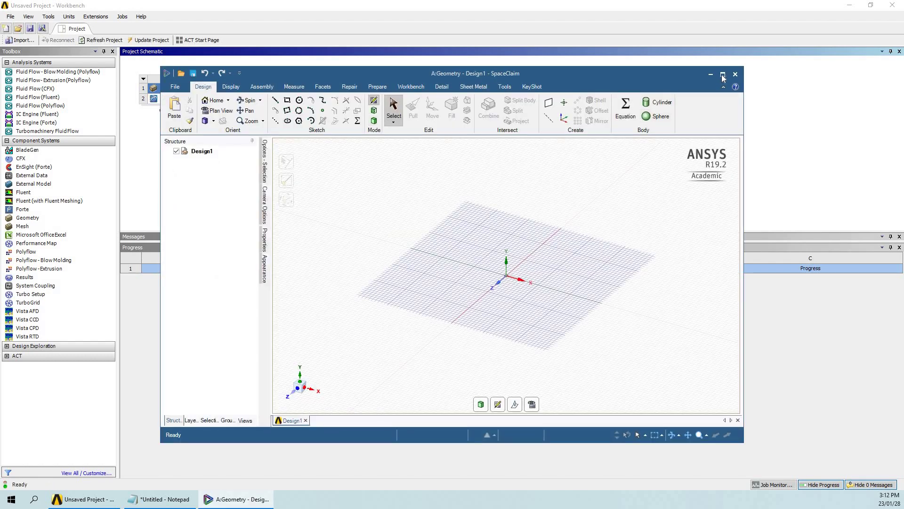
pyautogui.click(723, 74)
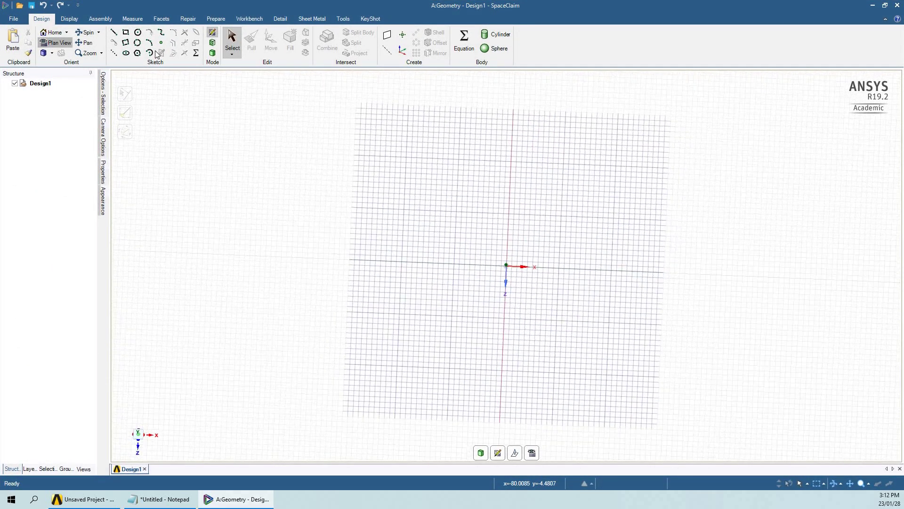
# Sketch a 50 mm by 50 mm square in plan view with one corner at the origin
pyautogui.click(125, 32)
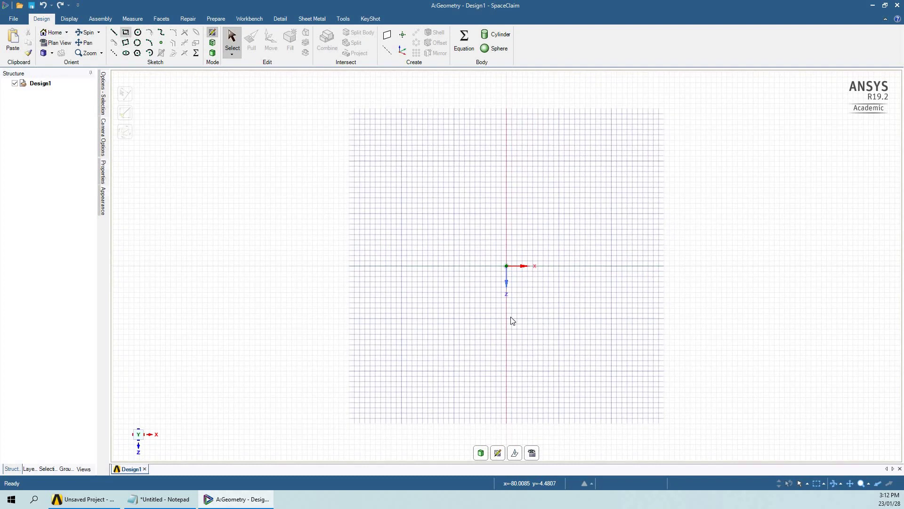
pyautogui.click(506, 267)
pyautogui.click(507, 266)
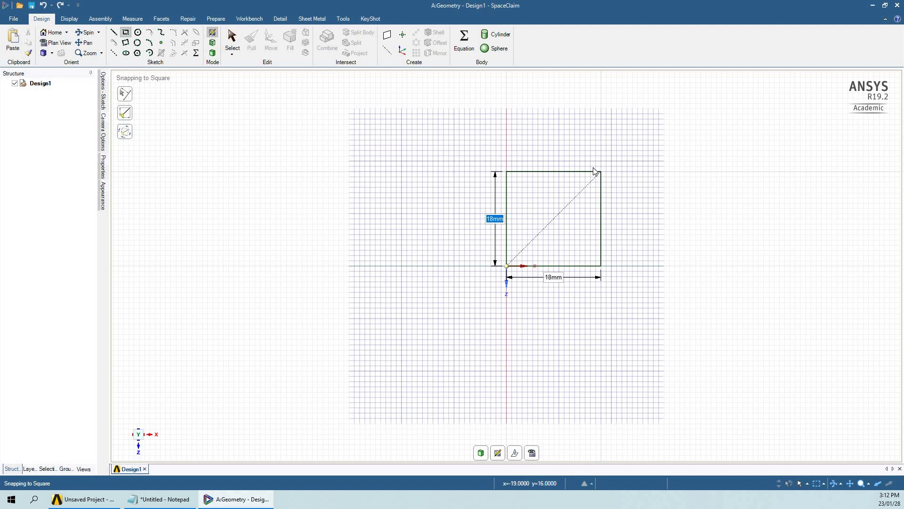
pyautogui.write('50')
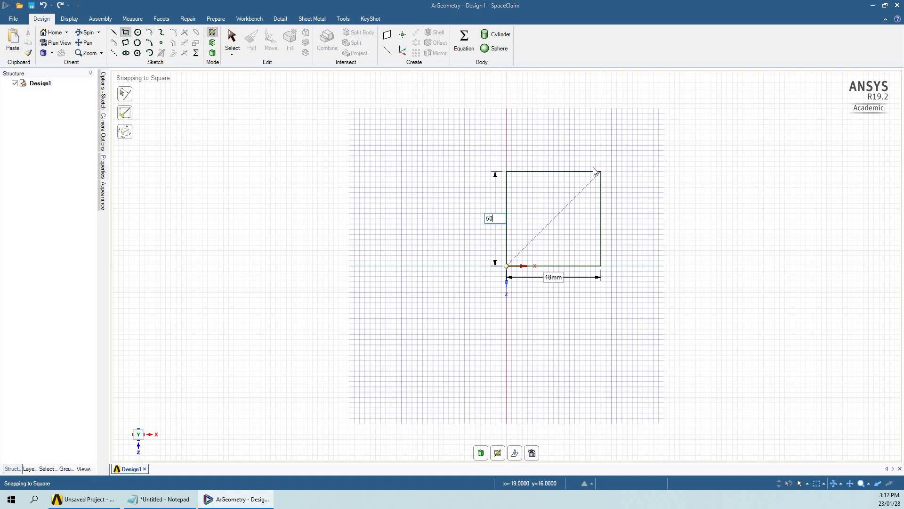
pyautogui.press('Return')
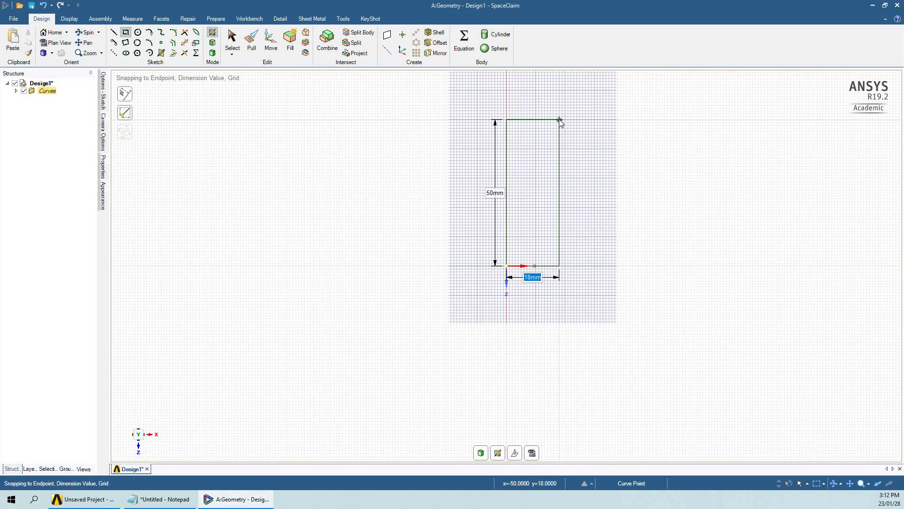
pyautogui.write('50')
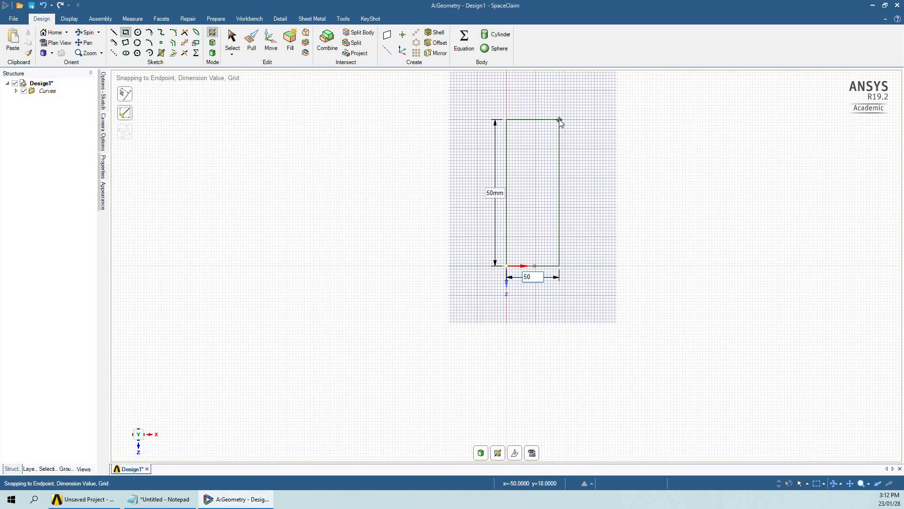
pyautogui.press('Return')
# Pull the square face 50 mm in the negative Y direction to form a solid cube
pyautogui.press('d')
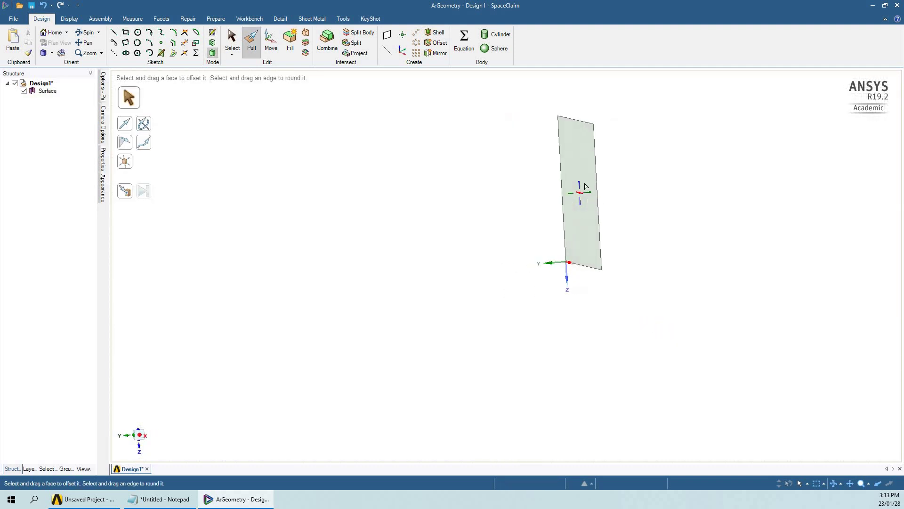
pyautogui.click(584, 186)
pyautogui.click(585, 187)
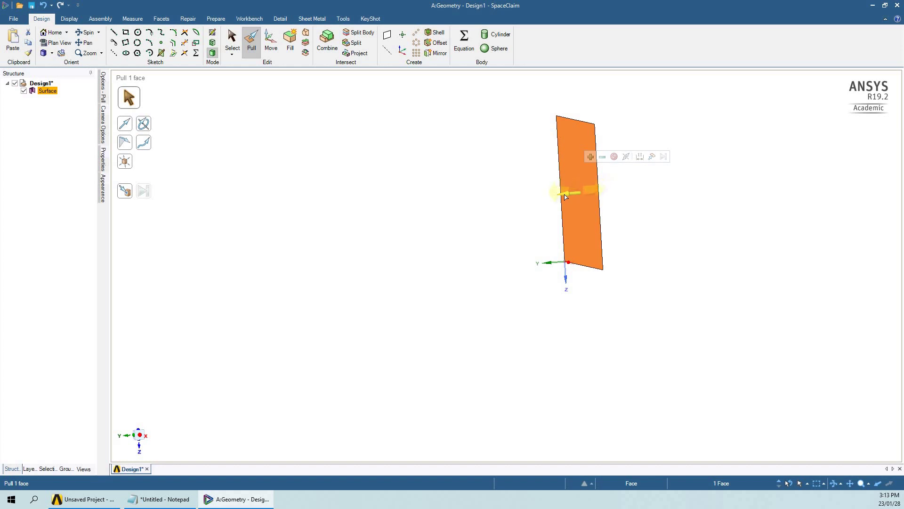
pyautogui.moveTo(650, 190); pyautogui.dragTo(653, 190)
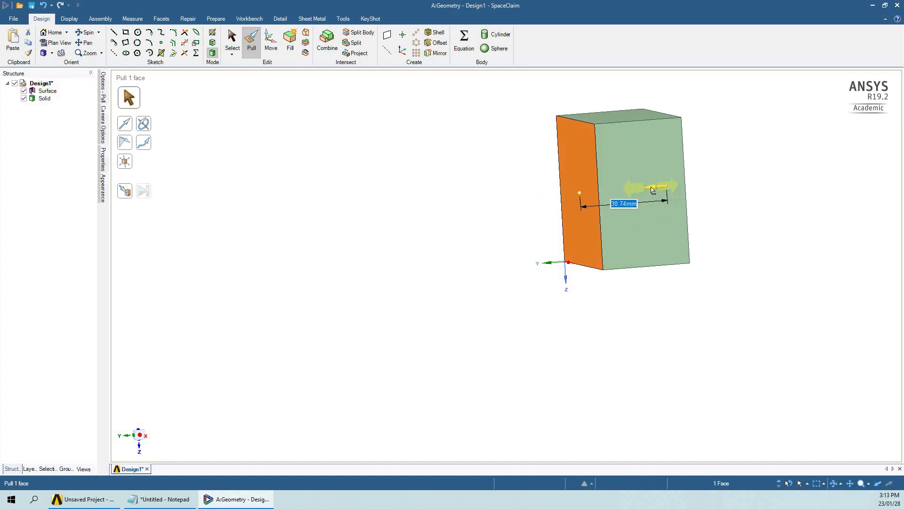
pyautogui.write('50')
pyautogui.press('Return')
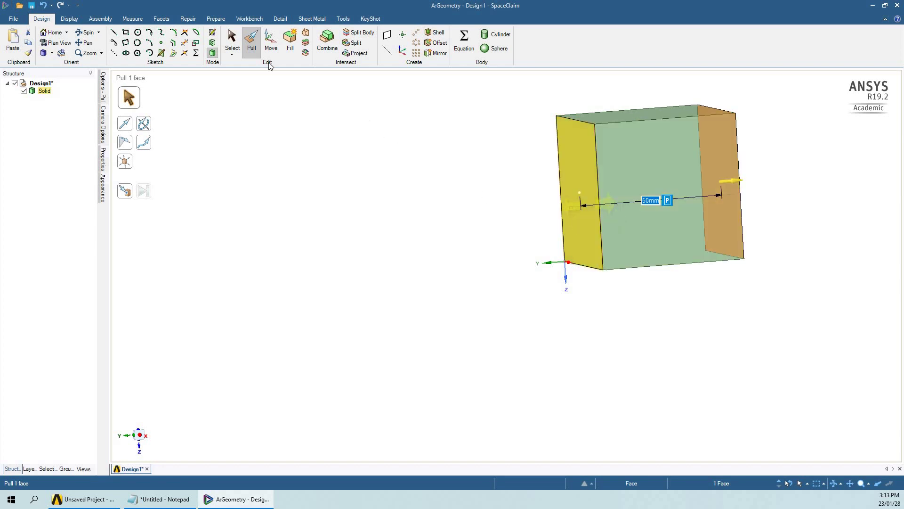
# Set up a circle sketch on the cube's face at the origin plane, using a plan view of that face
pyautogui.click(233, 39)
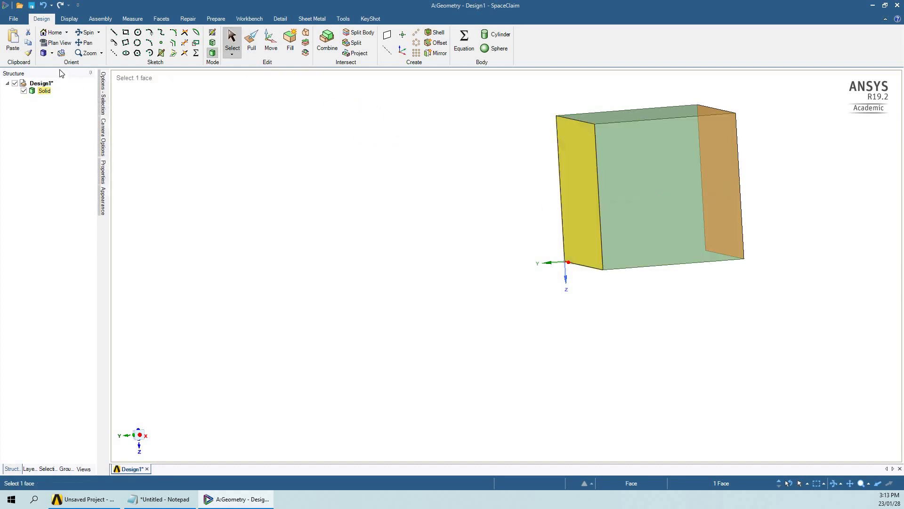
pyautogui.click(578, 160)
pyautogui.click(52, 43)
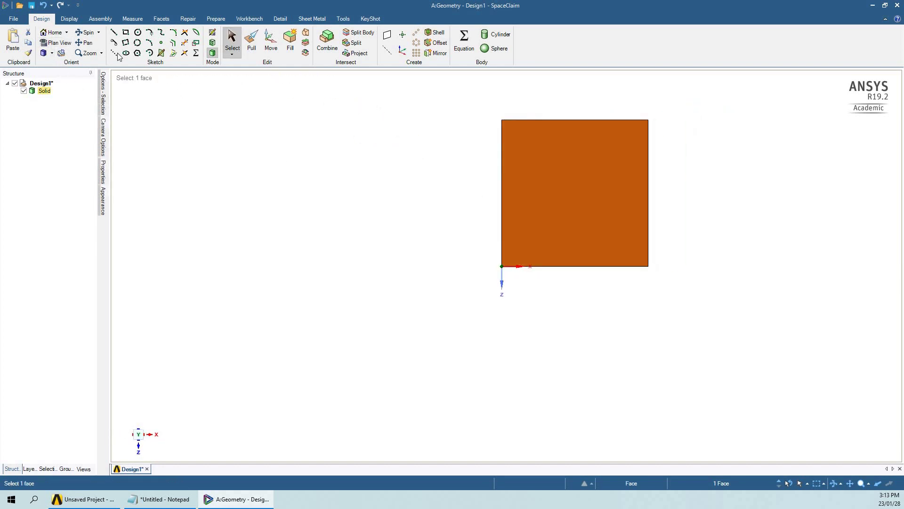
pyautogui.click(87, 45)
pyautogui.moveTo(434, 198); pyautogui.dragTo(436, 222)
pyautogui.scroll(2, 438, 214)
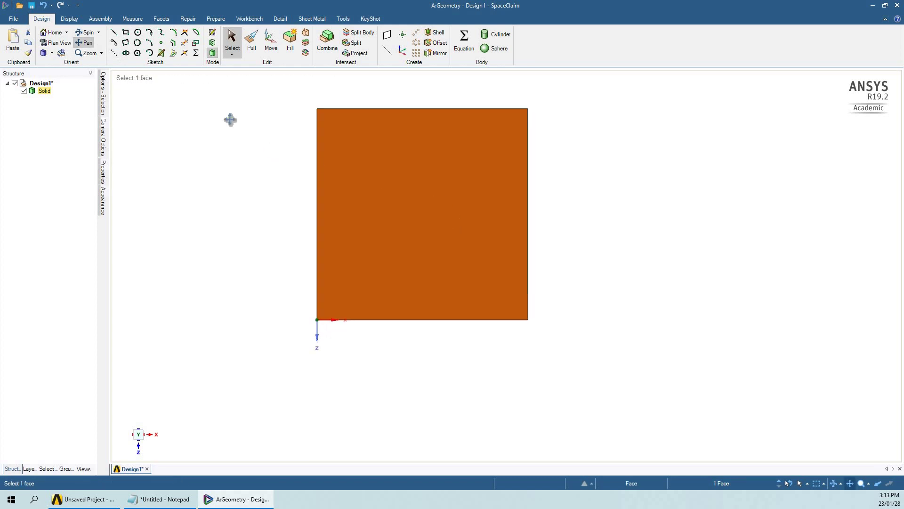
pyautogui.click(138, 33)
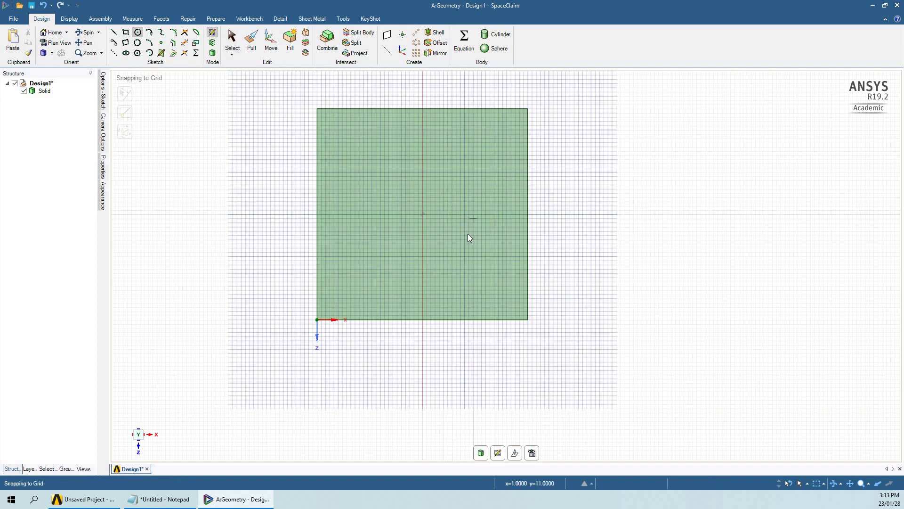
# Move the sketch grid 10 mm from the cube's face into the body
pyautogui.scroll(1, 468, 233)
pyautogui.scroll(-2, 468, 233)
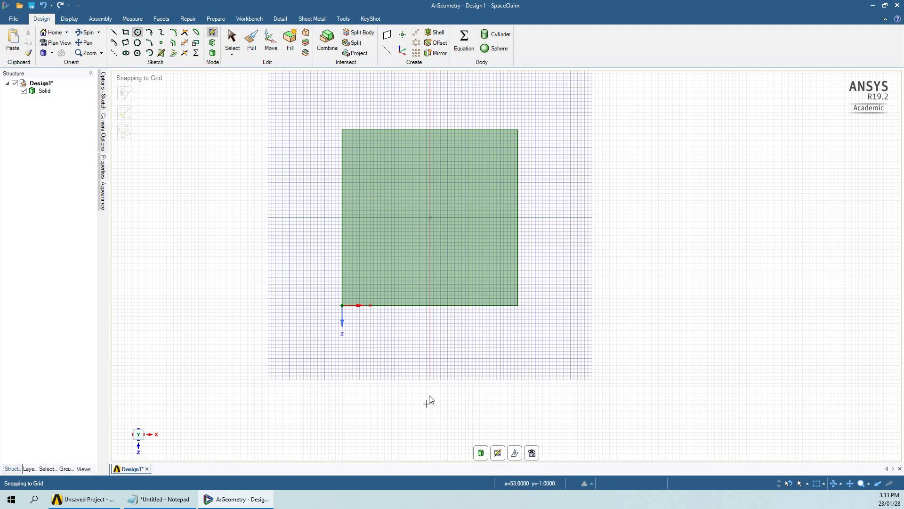
pyautogui.moveTo(430, 404)
pyautogui.mouseDown(button='middle')
pyautogui.moveTo(451, 319)
pyautogui.moveTo(429, 297)
pyautogui.moveTo(427, 267)
pyautogui.moveTo(433, 276)
pyautogui.mouseUp(button='middle')
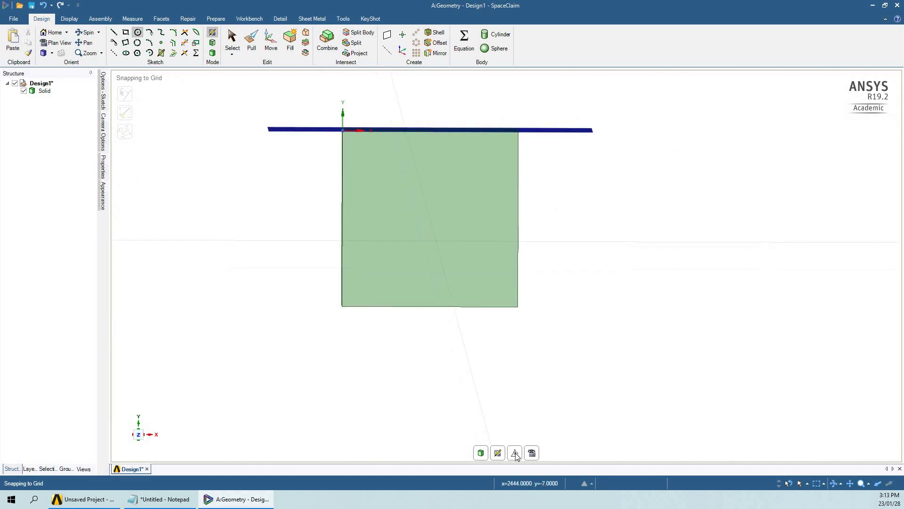
pyautogui.press('m')
pyautogui.moveTo(430, 97); pyautogui.dragTo(428, 107)
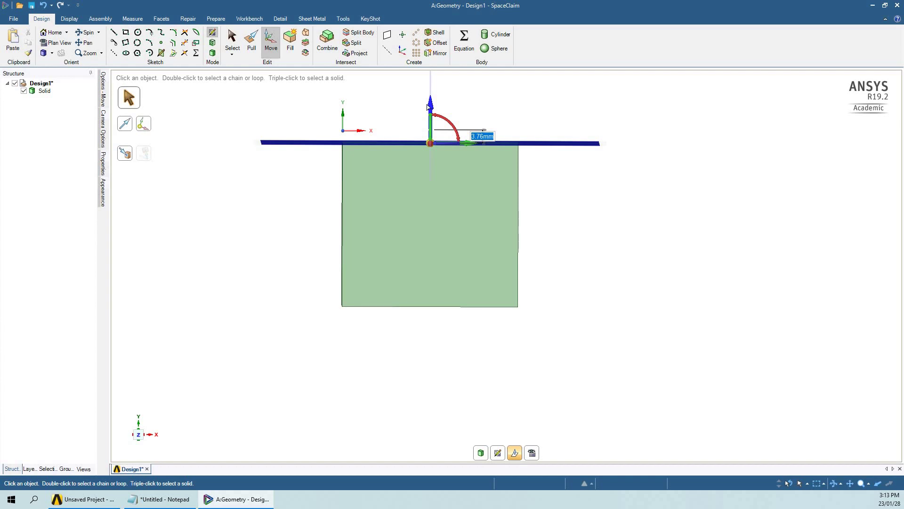
pyautogui.write('10')
pyautogui.press('Return')
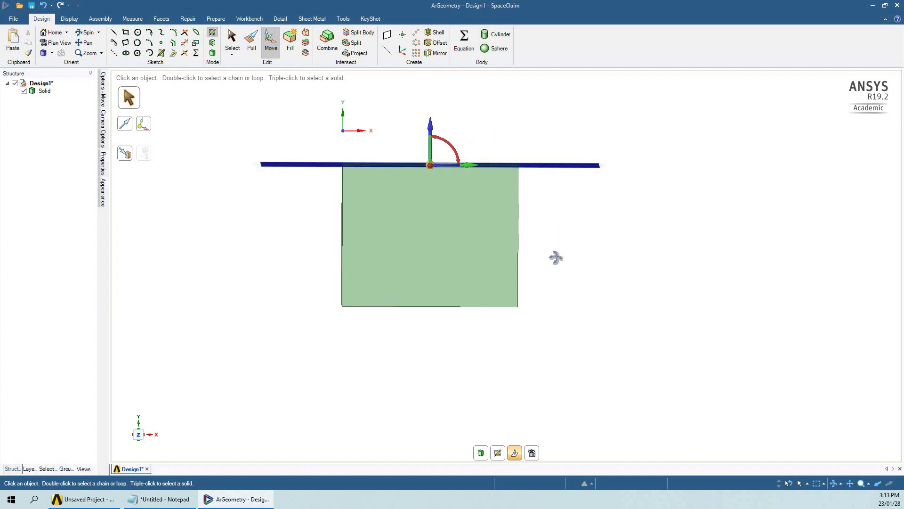
# Sketch a 20 mm diameter circle centred on the grid origin in the shifted sketch plane
pyautogui.press('v')
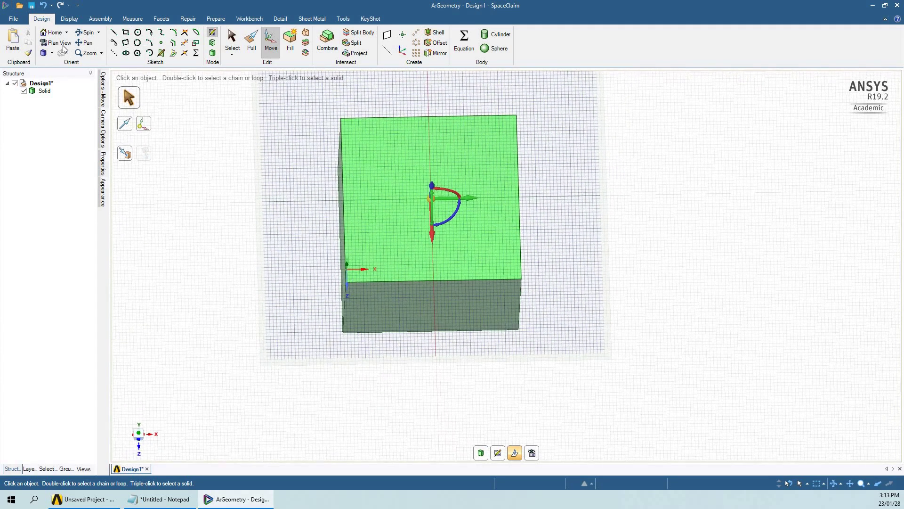
pyautogui.click(63, 47)
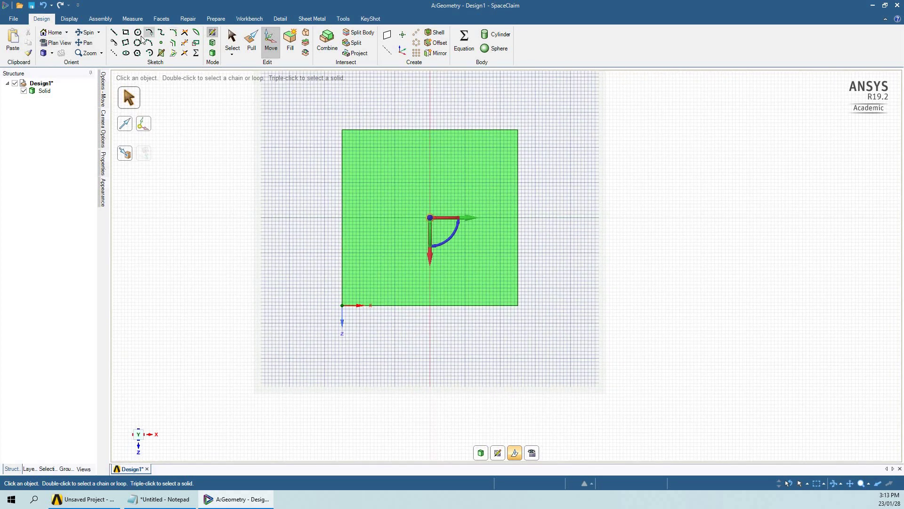
pyautogui.press('Escape')
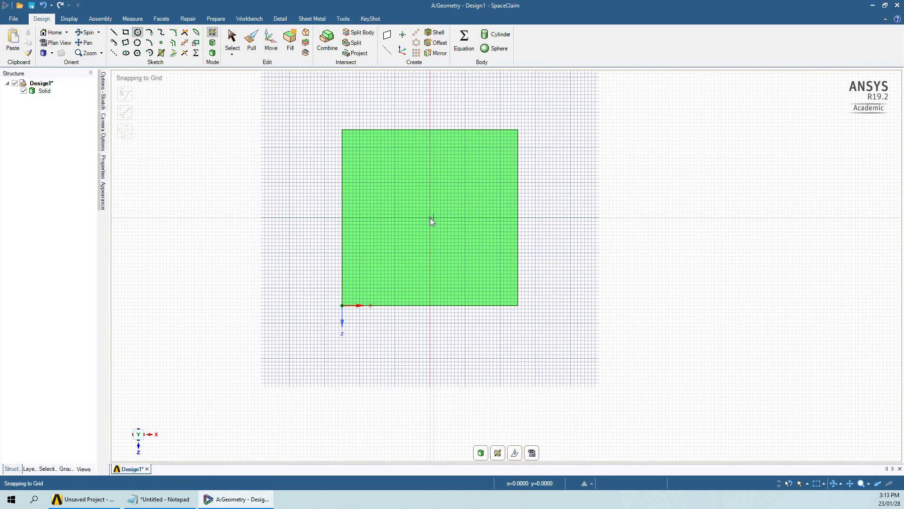
pyautogui.click(429, 217)
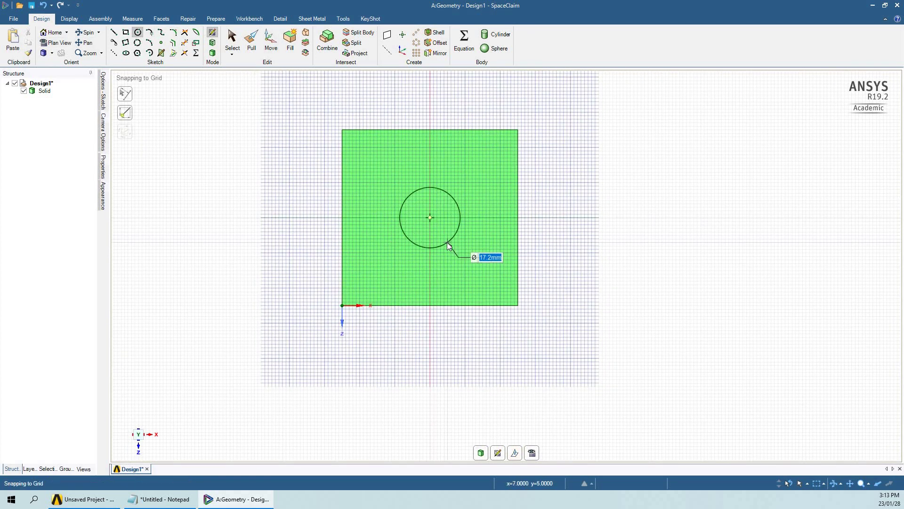
pyautogui.write('20')
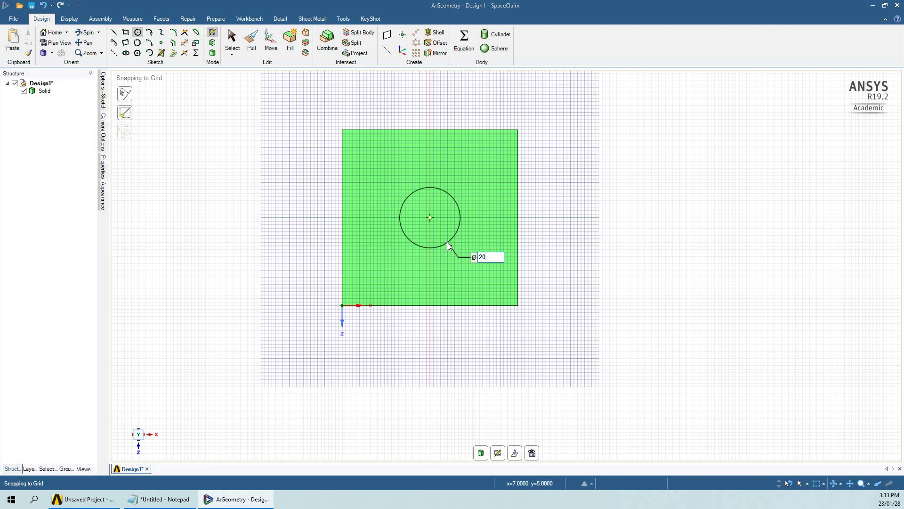
pyautogui.press('Return')
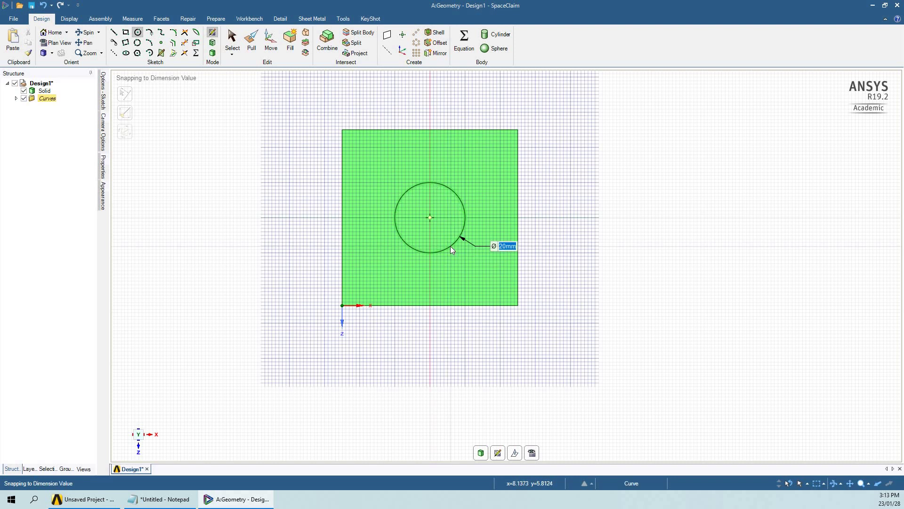
# Turn the circle sketch into a surface and hide the cube solid
pyautogui.click(213, 53)
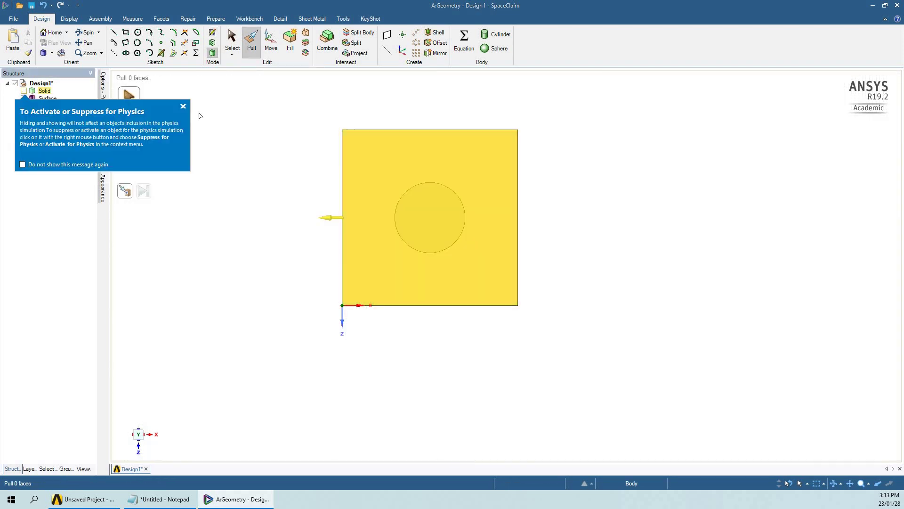
pyautogui.click(23, 91)
pyautogui.click(48, 98)
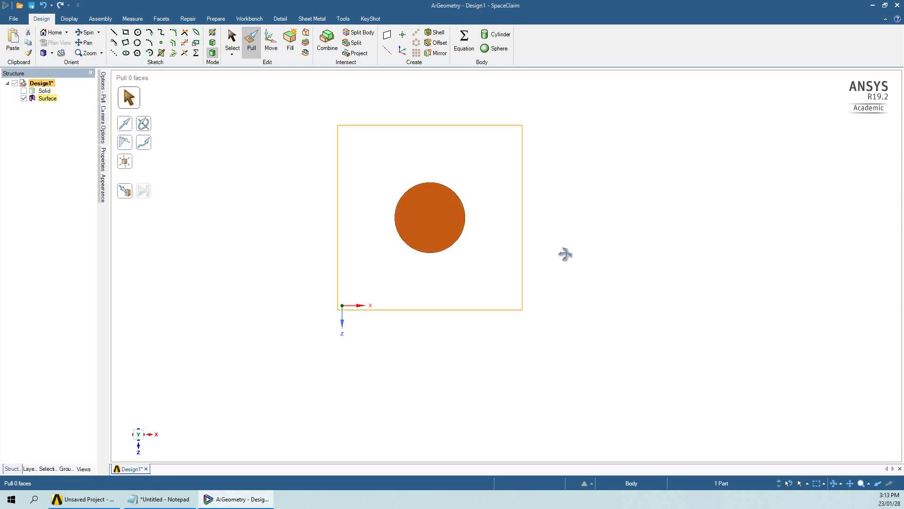
# Pull the circular surface 30 mm in the negative Y direction as a separate, unmerged solid cylinder
pyautogui.moveTo(471, 270); pyautogui.dragTo(432, 204, button='middle')
pyautogui.click(432, 204)
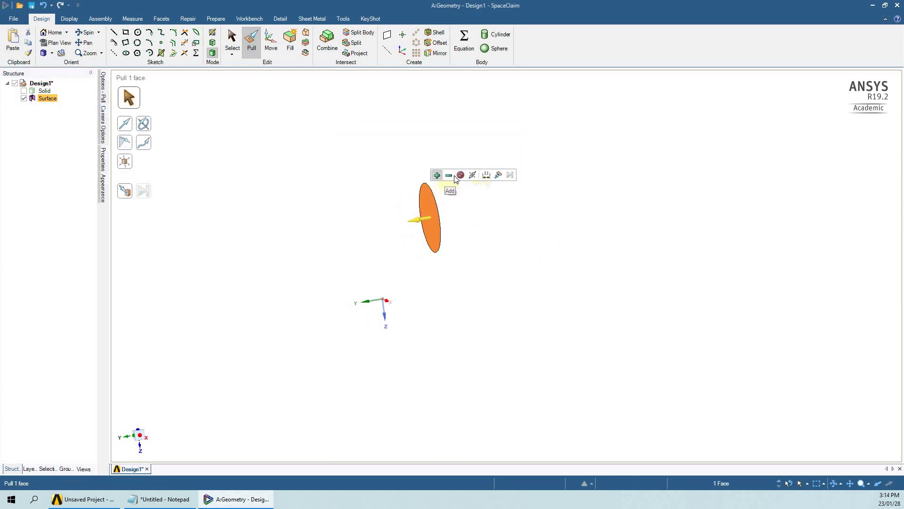
pyautogui.click(460, 175)
pyautogui.moveTo(453, 220); pyautogui.dragTo(457, 219)
pyautogui.write('30')
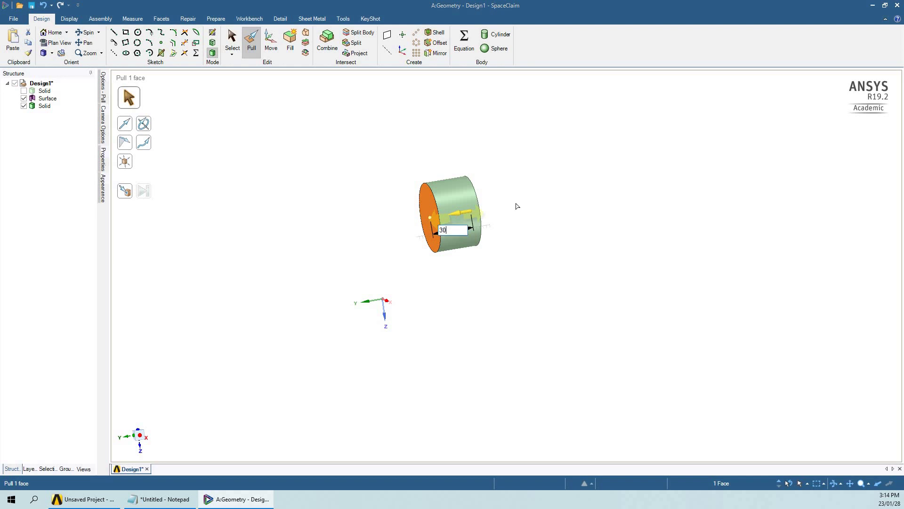
pyautogui.press('Return')
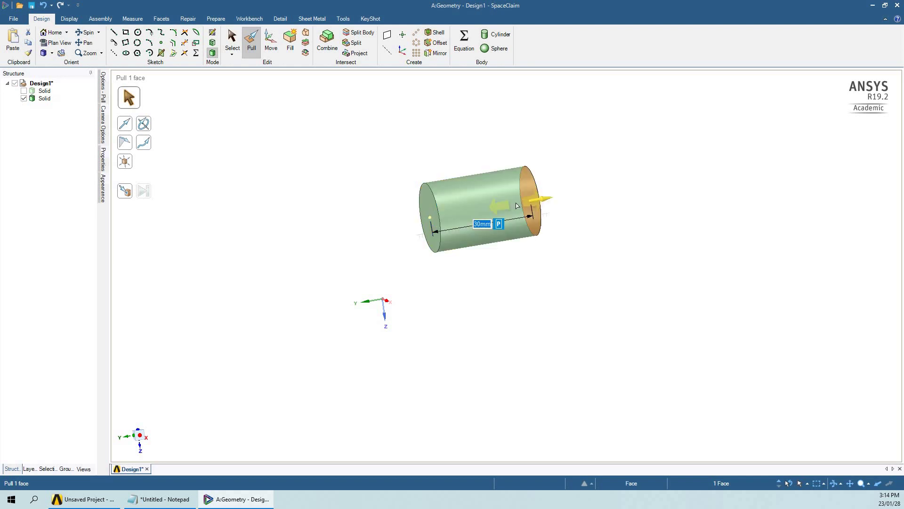
# Show the cube solid again and set the graphics style to Wireframe
pyautogui.click(229, 47)
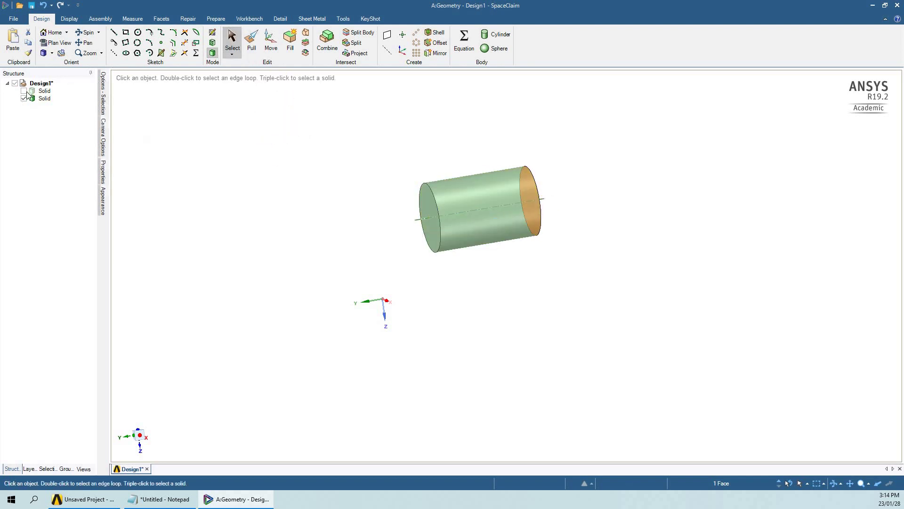
pyautogui.click(24, 91)
pyautogui.moveTo(350, 269); pyautogui.dragTo(413, 267, button='middle')
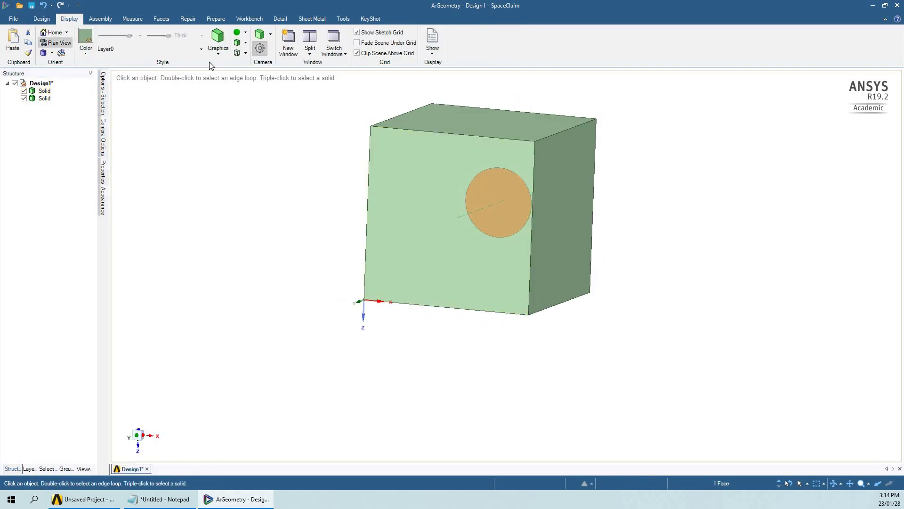
pyautogui.click(218, 52)
pyautogui.click(243, 88)
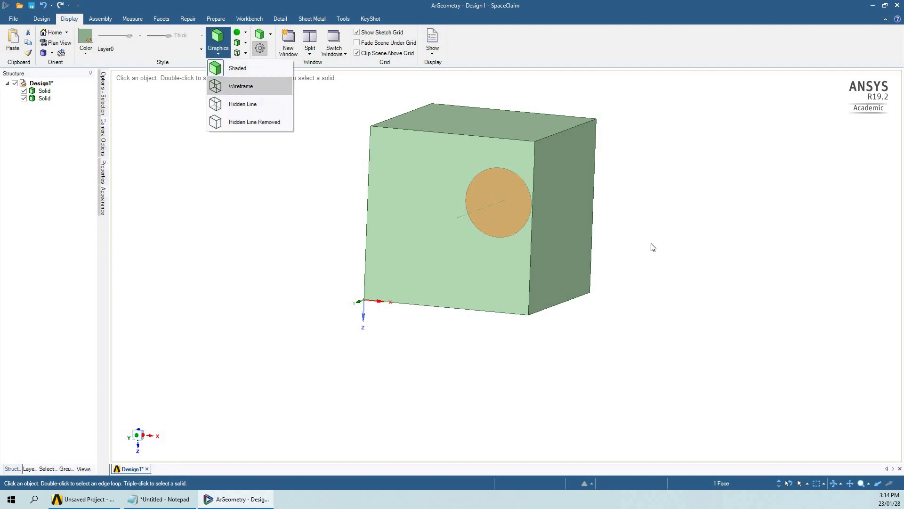
# Inspect the cube and the cylinder inside it from several angles, selecting each solid in turn
pyautogui.moveTo(581, 256); pyautogui.dragTo(691, 263, button='middle')
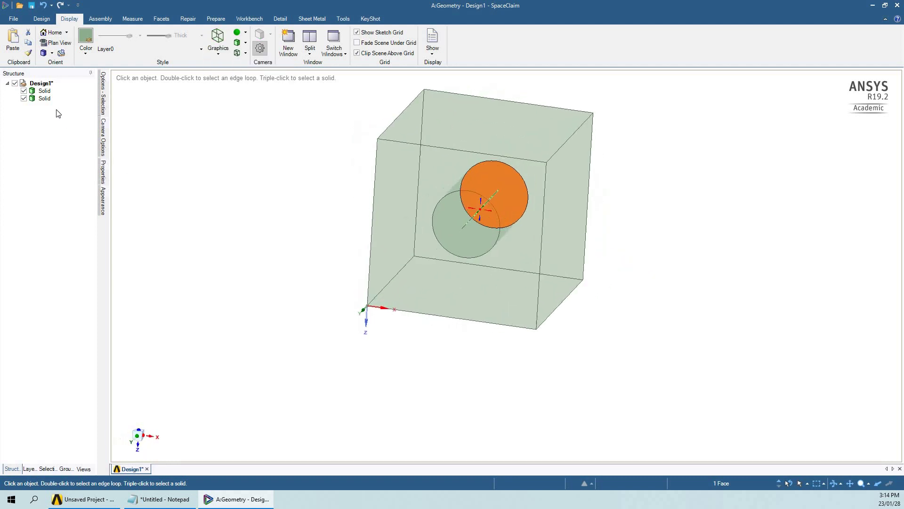
pyautogui.click(48, 100)
pyautogui.moveTo(567, 282)
pyautogui.mouseDown(button='middle')
pyautogui.moveTo(638, 299)
pyautogui.moveTo(680, 296)
pyautogui.moveTo(663, 319)
pyautogui.mouseUp(button='middle')
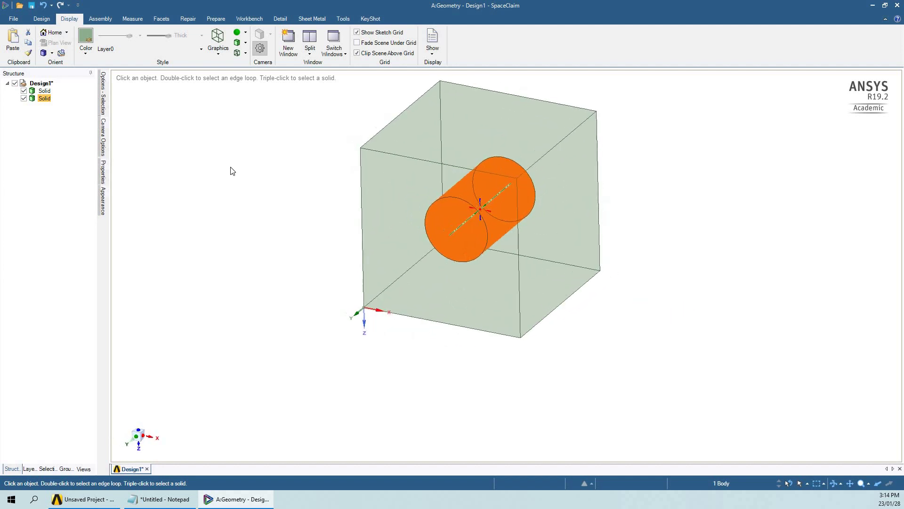
pyautogui.click(44, 90)
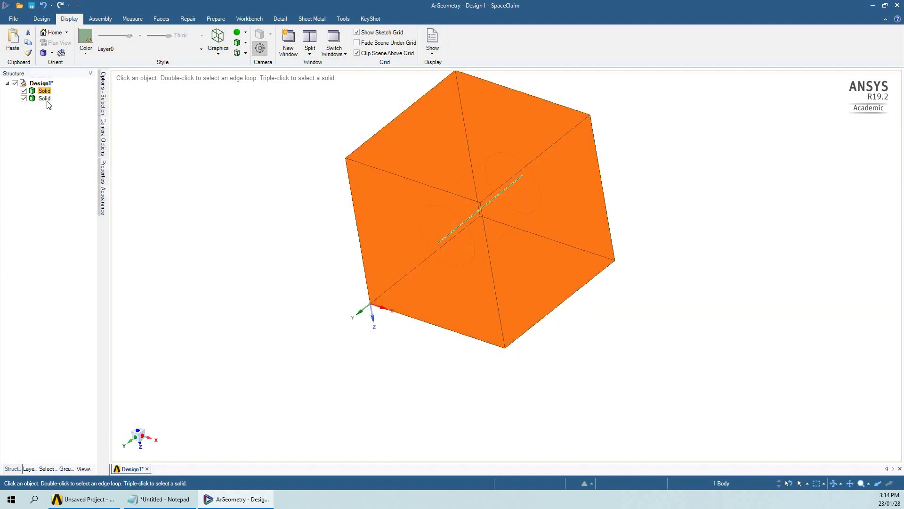
pyautogui.click(45, 100)
pyautogui.moveTo(309, 275); pyautogui.dragTo(278, 240, button='middle')
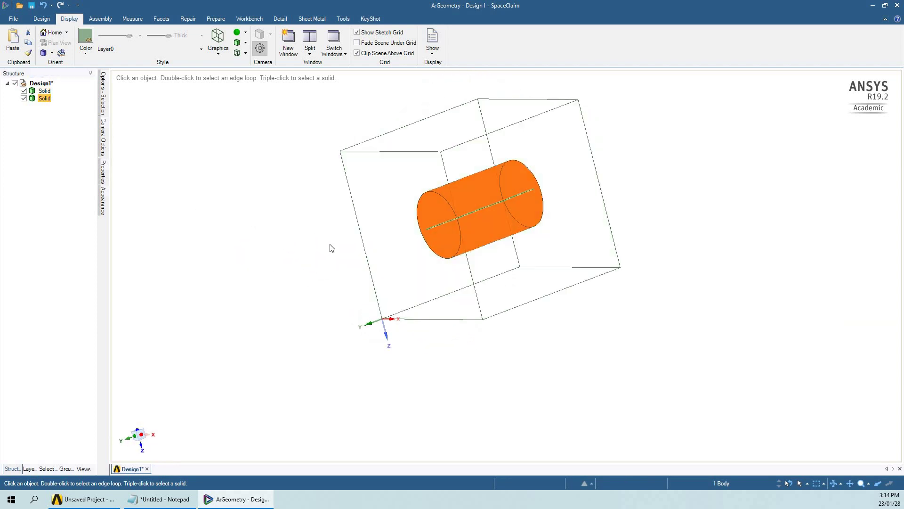
pyautogui.moveTo(397, 228)
pyautogui.mouseDown(button='middle')
pyautogui.moveTo(309, 259)
pyautogui.moveTo(403, 270)
pyautogui.moveTo(403, 232)
pyautogui.moveTo(347, 224)
pyautogui.moveTo(347, 240)
pyautogui.moveTo(25, 94)
pyautogui.mouseUp(button='middle')
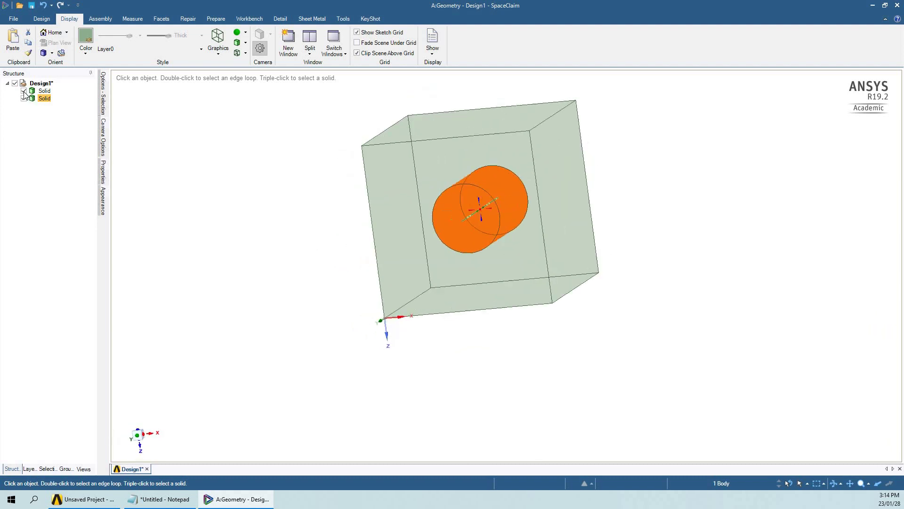
# Hide the cube solid and show the cylinder's end face enlarged in plan view
pyautogui.click(24, 91)
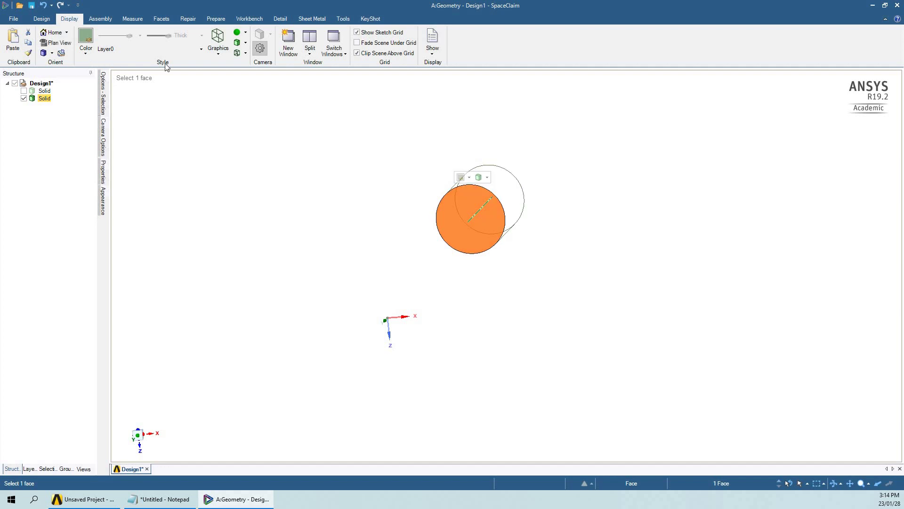
pyautogui.click(41, 19)
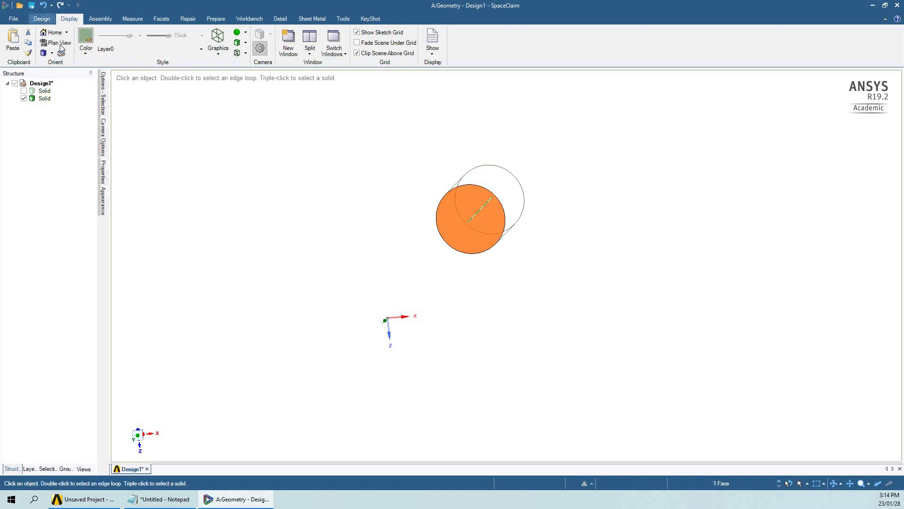
pyautogui.click(62, 45)
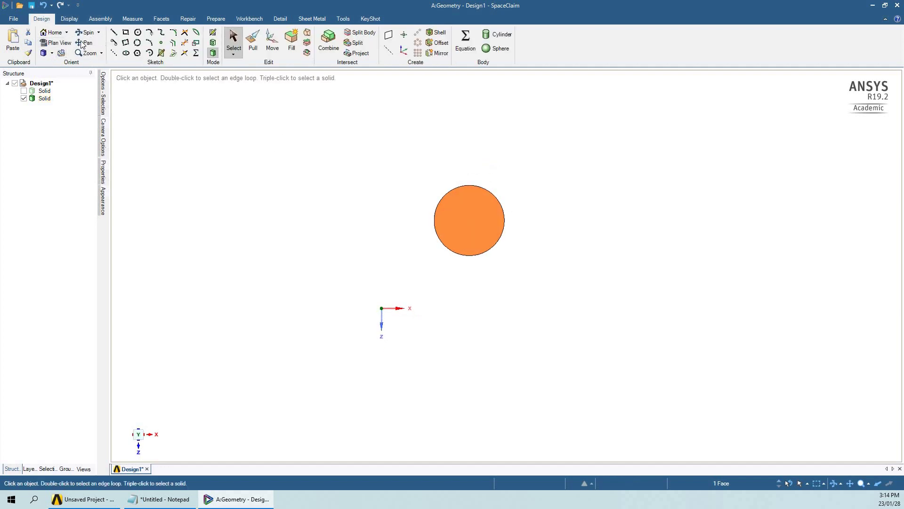
pyautogui.click(452, 253)
pyautogui.scroll(3, 429, 252)
pyautogui.moveTo(450, 237); pyautogui.dragTo(428, 264)
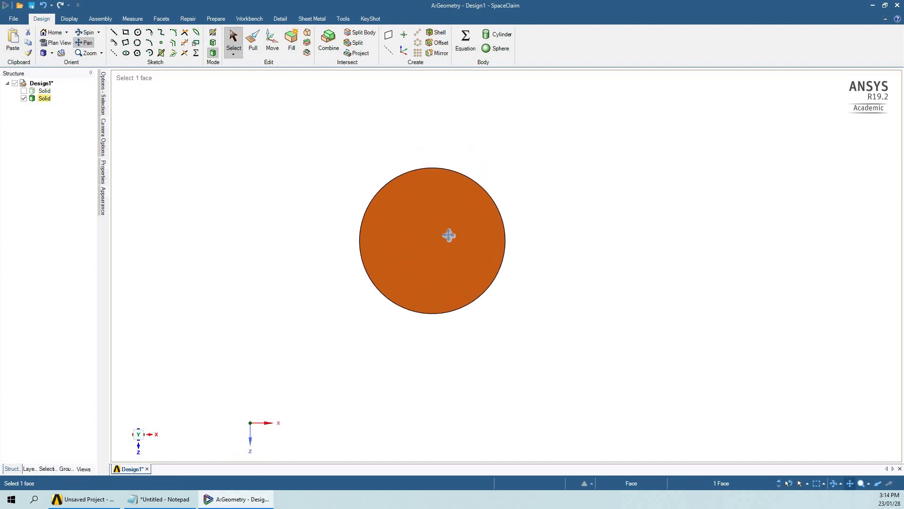
pyautogui.scroll(2, 443, 238)
pyautogui.moveTo(415, 223); pyautogui.dragTo(400, 227)
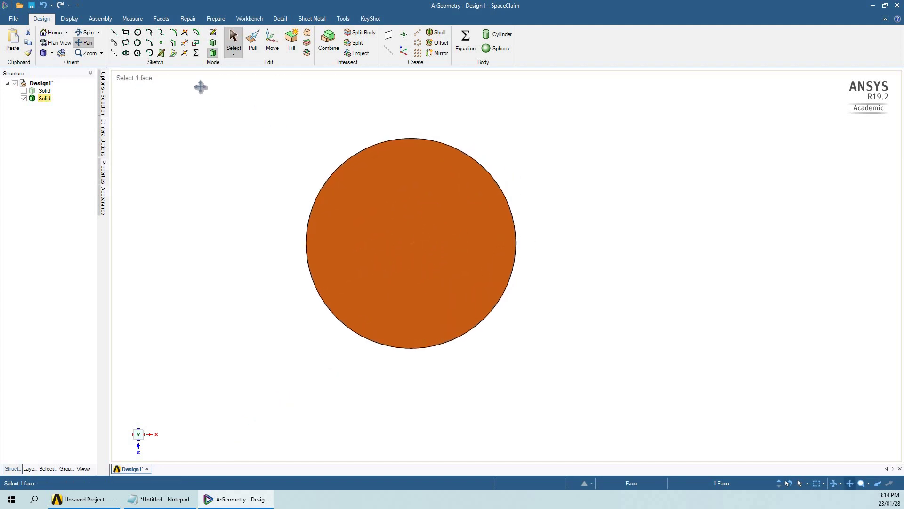
pyautogui.press('Escape')
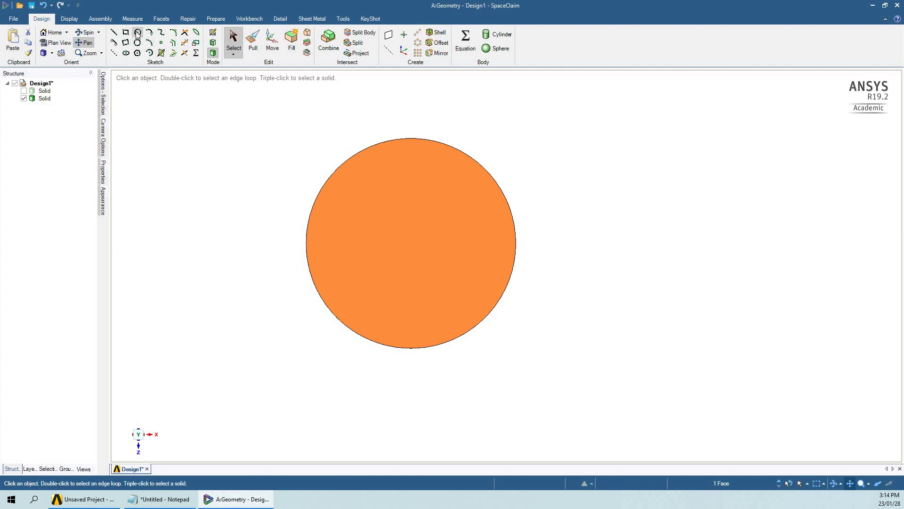
# Sketch an 18 mm diameter circle centred on the cylinder's end face and return to 3D mode to split the face
pyautogui.click(415, 223)
pyautogui.click(411, 242)
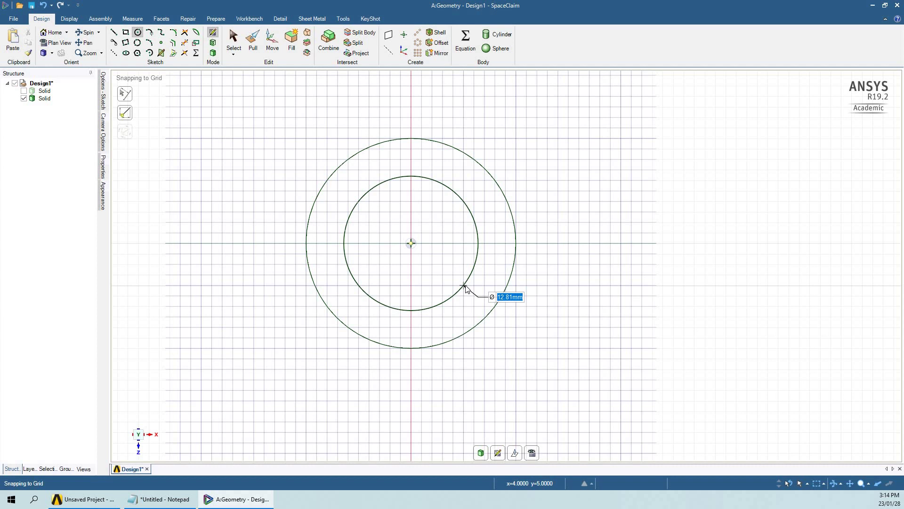
pyautogui.write('18')
pyautogui.press('Return')
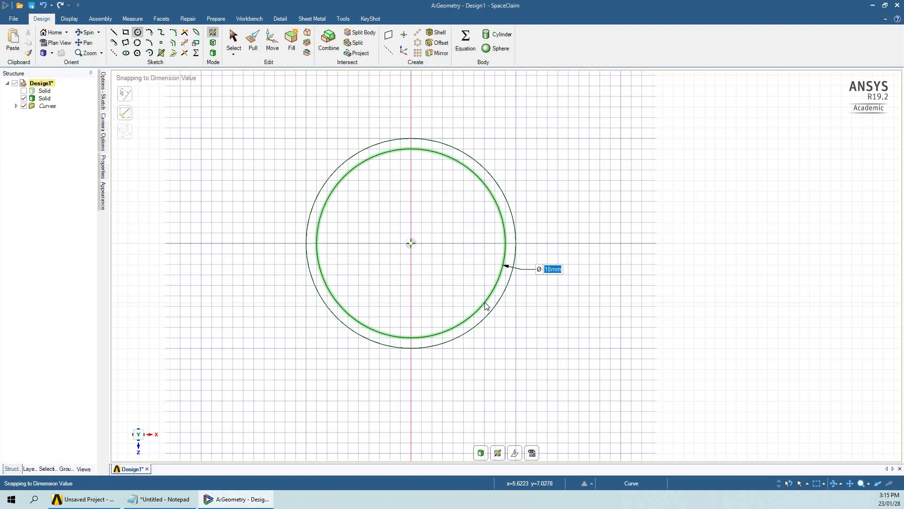
pyautogui.click(213, 53)
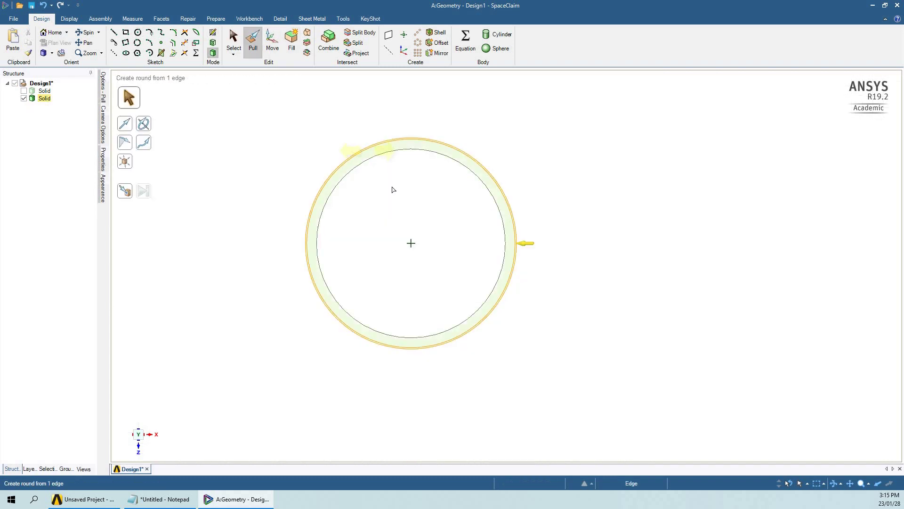
# Pull the inner circular face 28 mm into the cylinder to hollow it out
pyautogui.click(424, 204)
pyautogui.moveTo(528, 264); pyautogui.dragTo(306, 239, button='middle')
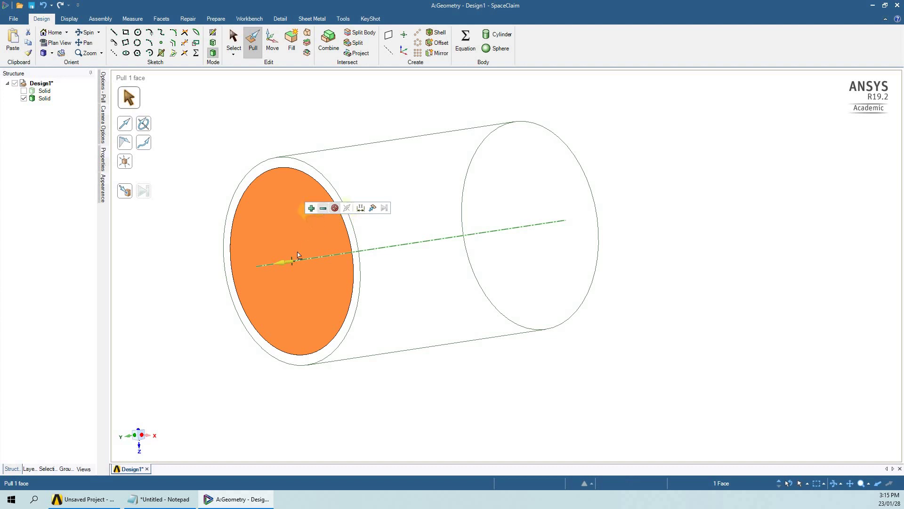
pyautogui.moveTo(361, 266); pyautogui.dragTo(394, 265)
pyautogui.write('28')
pyautogui.press('Return')
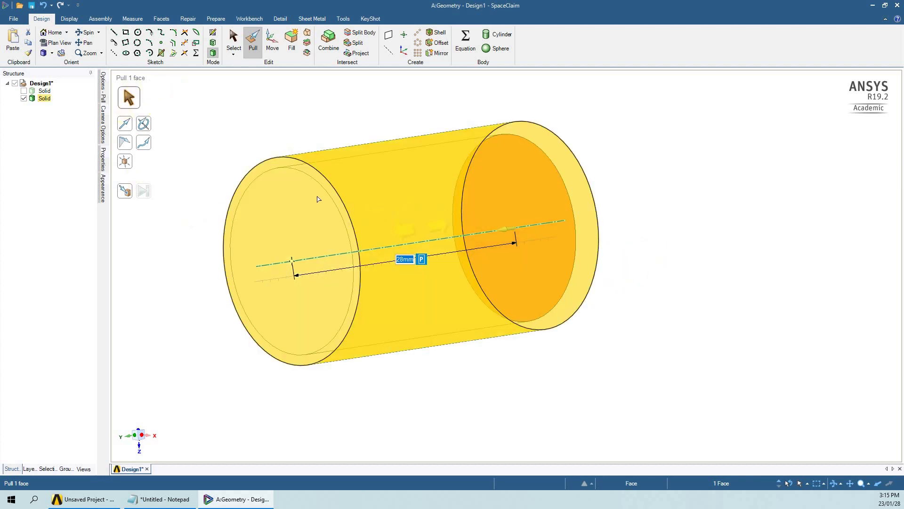
pyautogui.click(234, 40)
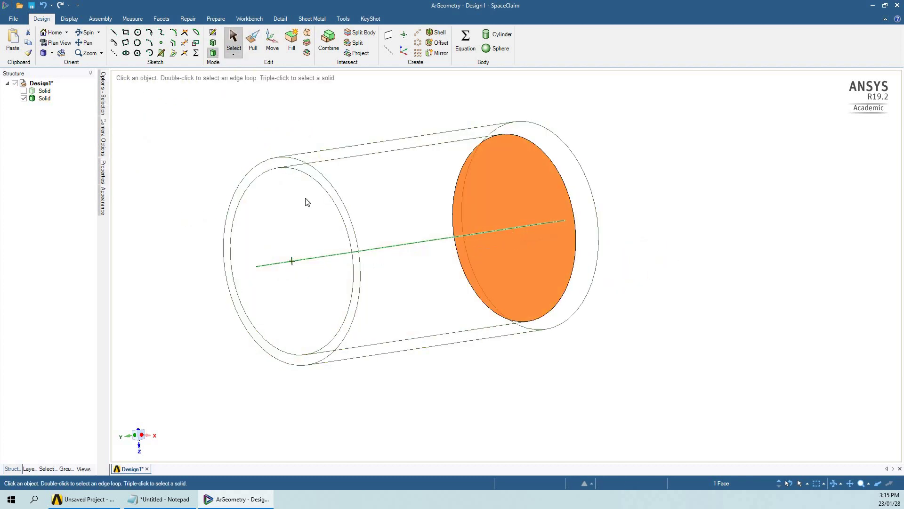
# Inspect the hollowed cylinder from both ends, checking its ring-shaped end face and inner faces
pyautogui.click(299, 250)
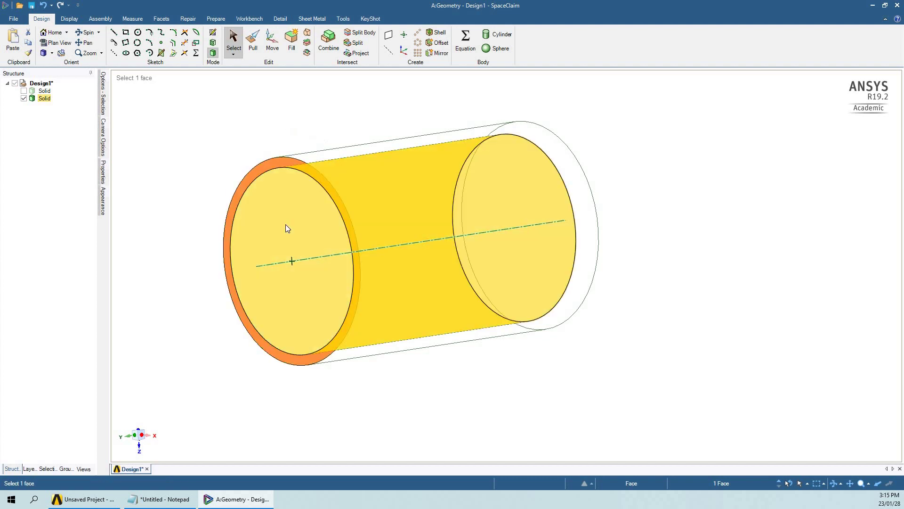
pyautogui.click(284, 258)
pyautogui.moveTo(217, 272); pyautogui.dragTo(286, 208, button='middle')
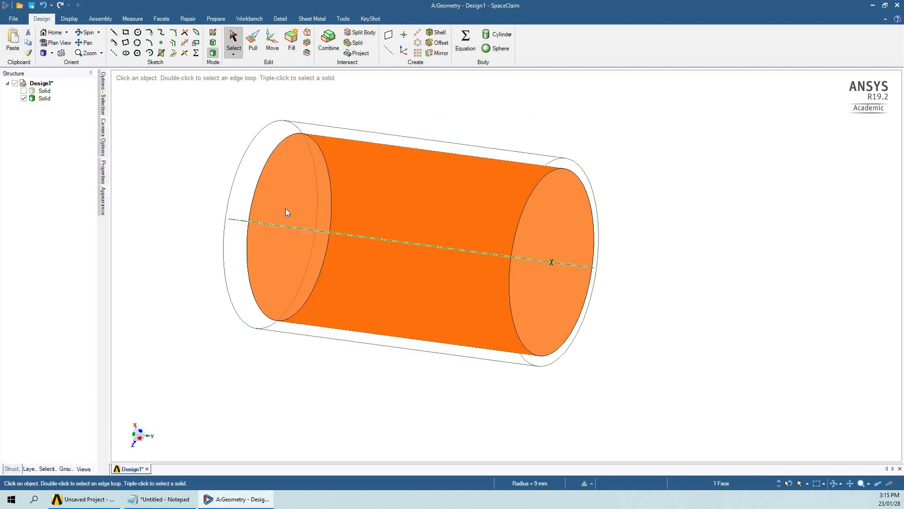
pyautogui.moveTo(549, 295); pyautogui.dragTo(362, 188, button='middle')
pyautogui.click(361, 184)
pyautogui.click(290, 240)
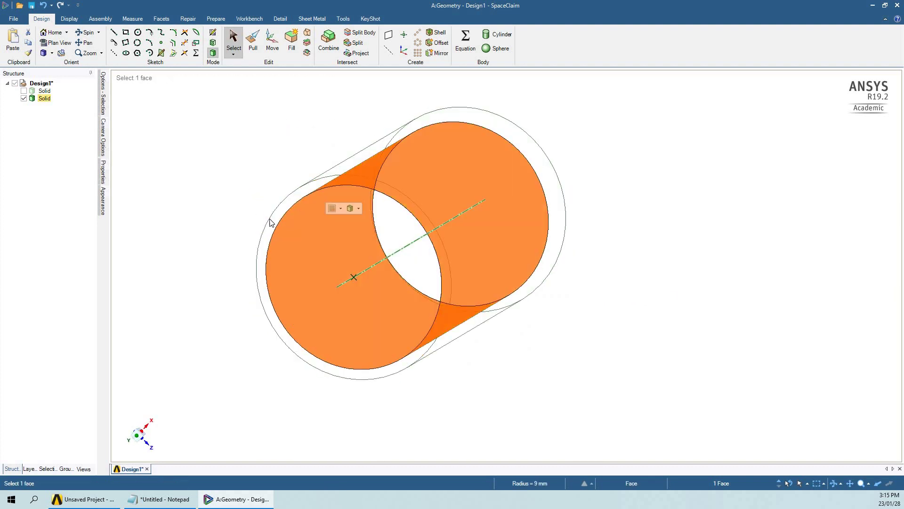
# Sketch an 18 mm diameter circle centred on the cylinder's ring-shaped open end and turn it into a surface
pyautogui.click(275, 225)
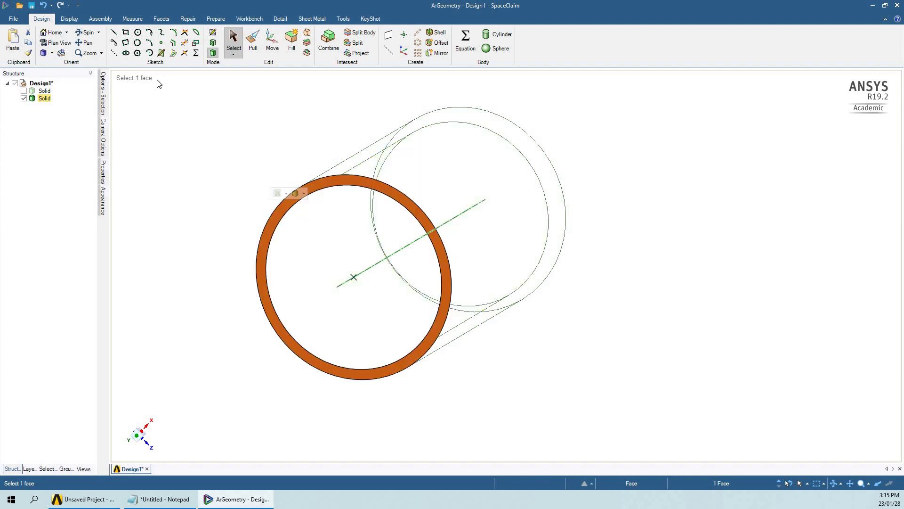
pyautogui.click(59, 43)
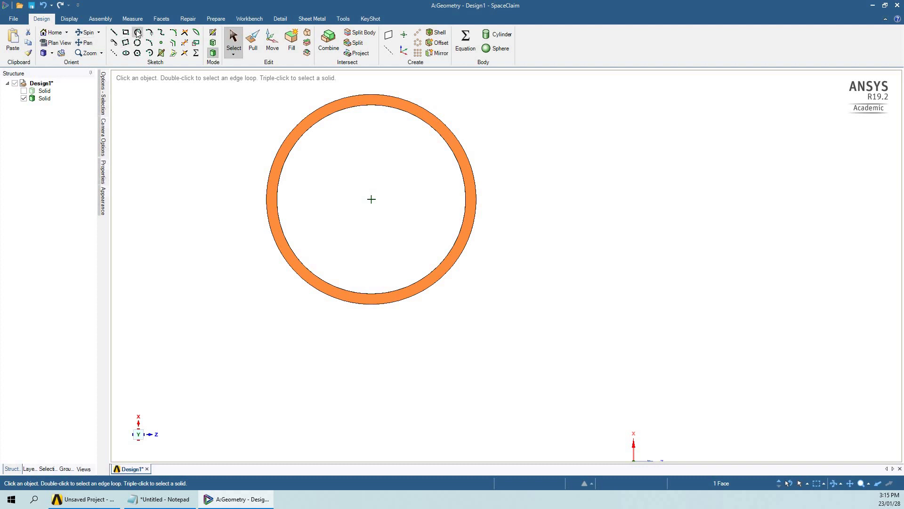
pyautogui.click(370, 201)
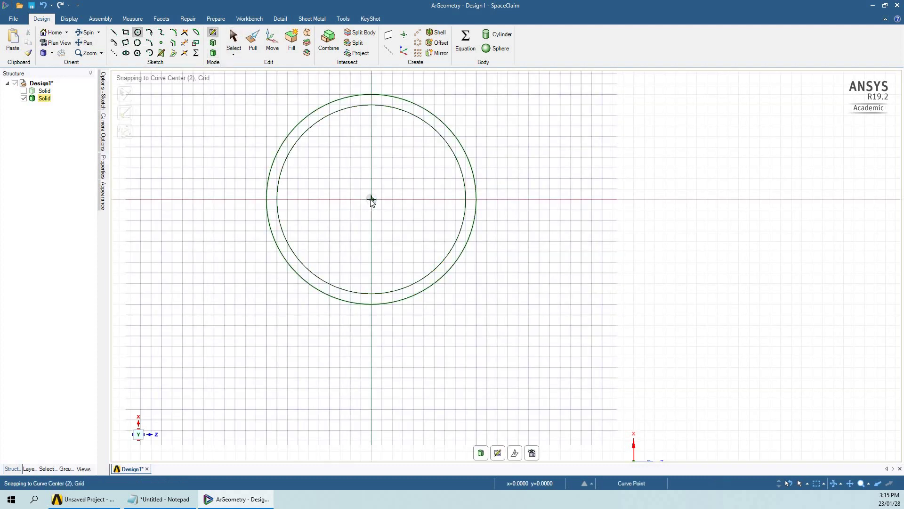
pyautogui.click(385, 214)
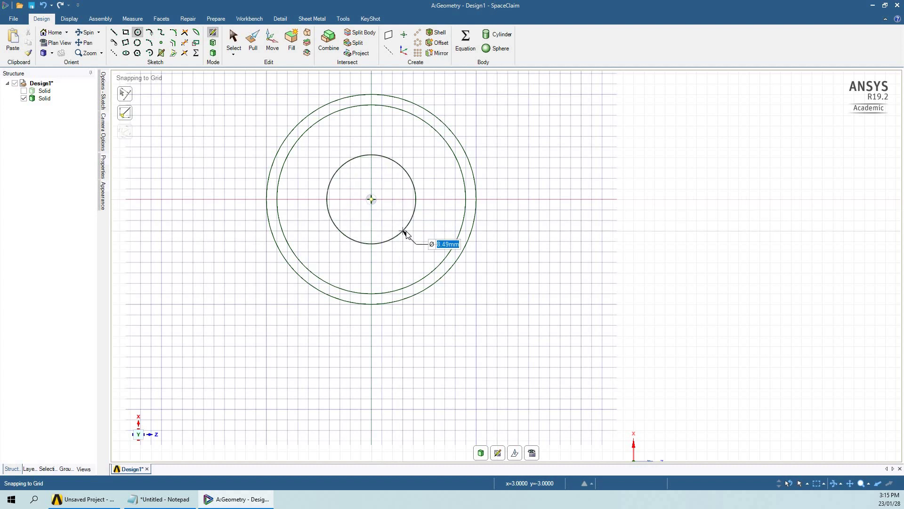
pyautogui.write('18')
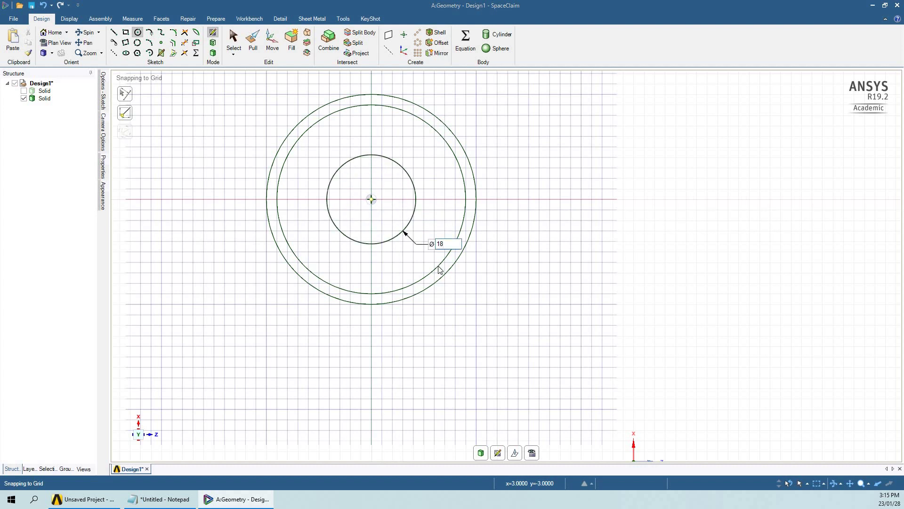
pyautogui.press('Return')
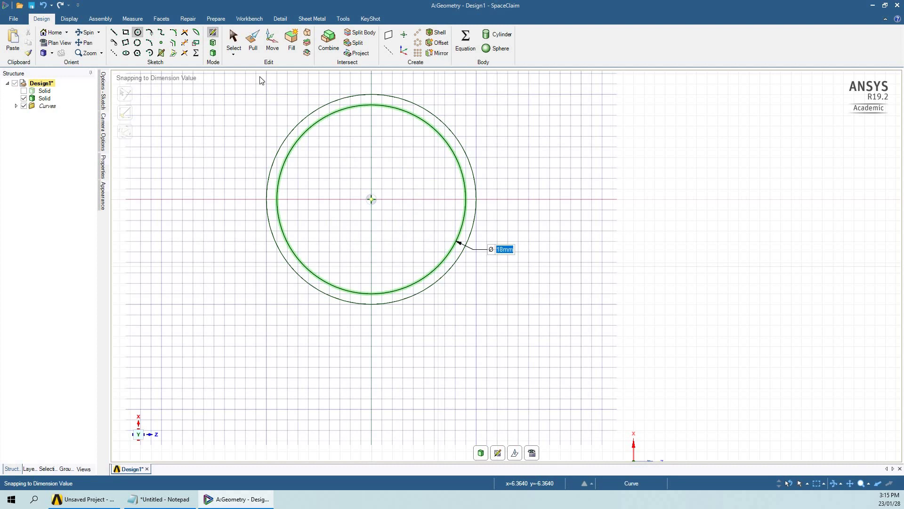
pyautogui.click(270, 42)
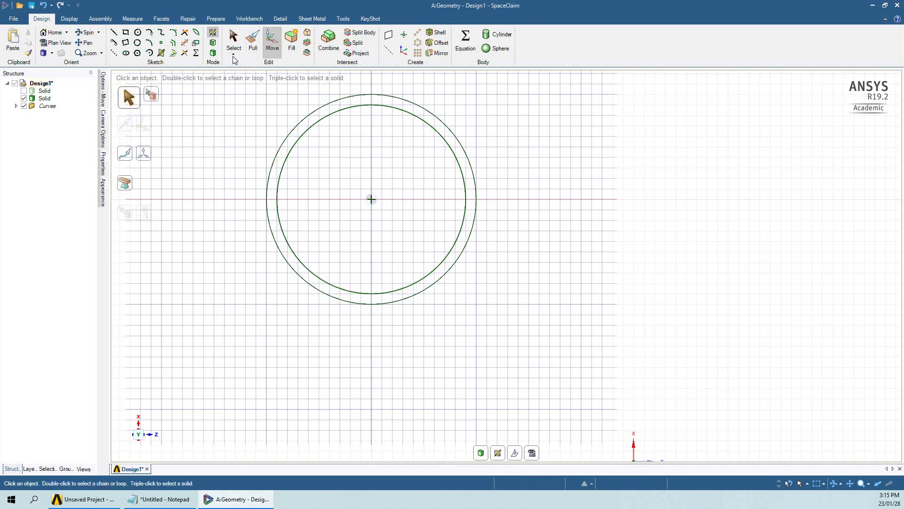
pyautogui.click(213, 53)
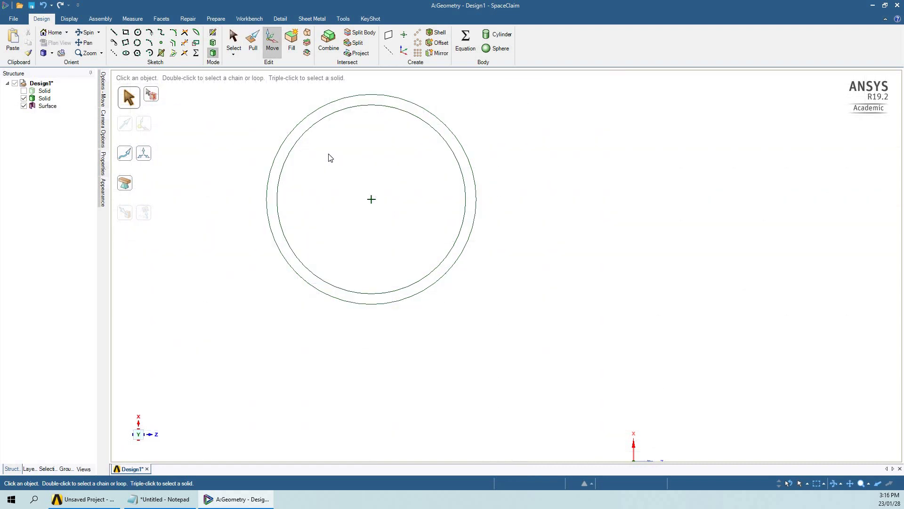
# Move the circular surface 2 mm along the cylinder axis into the hollow
pyautogui.click(330, 155)
pyautogui.moveTo(593, 226); pyautogui.dragTo(197, 277, button='middle')
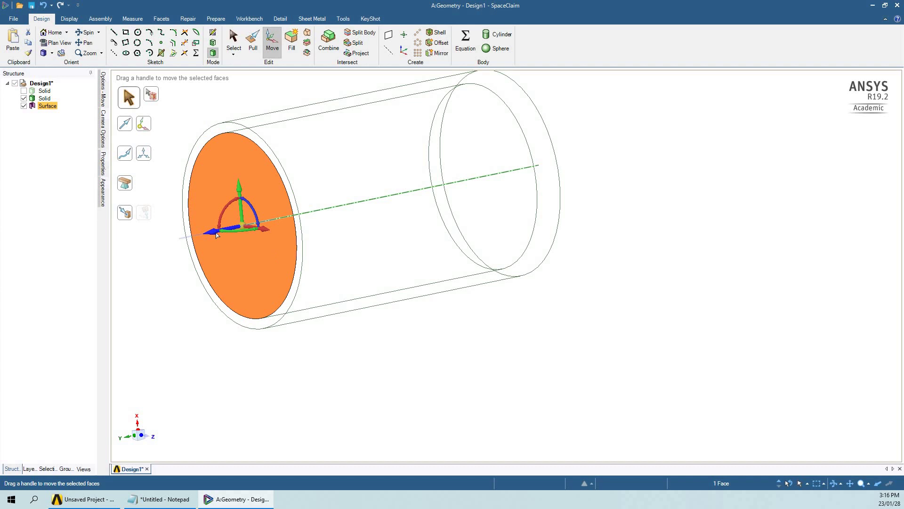
pyautogui.moveTo(219, 235); pyautogui.dragTo(219, 235)
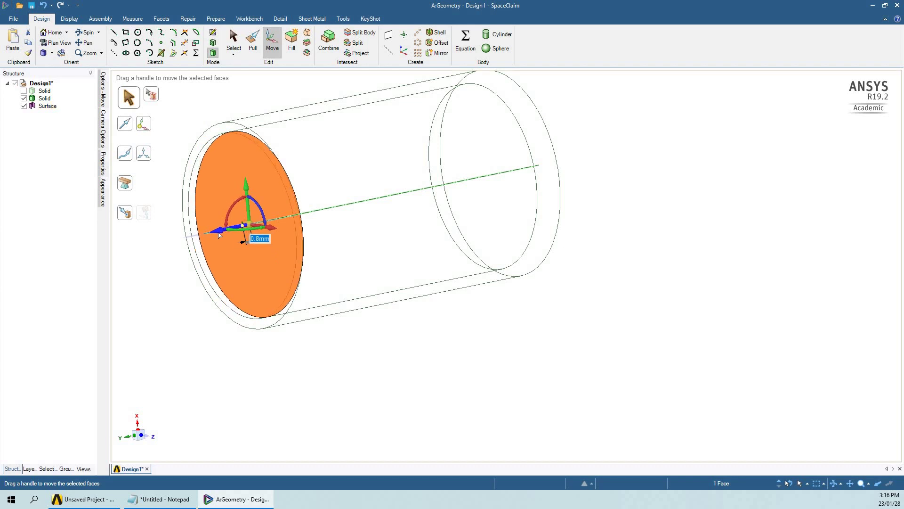
pyautogui.write('2')
pyautogui.press('Return')
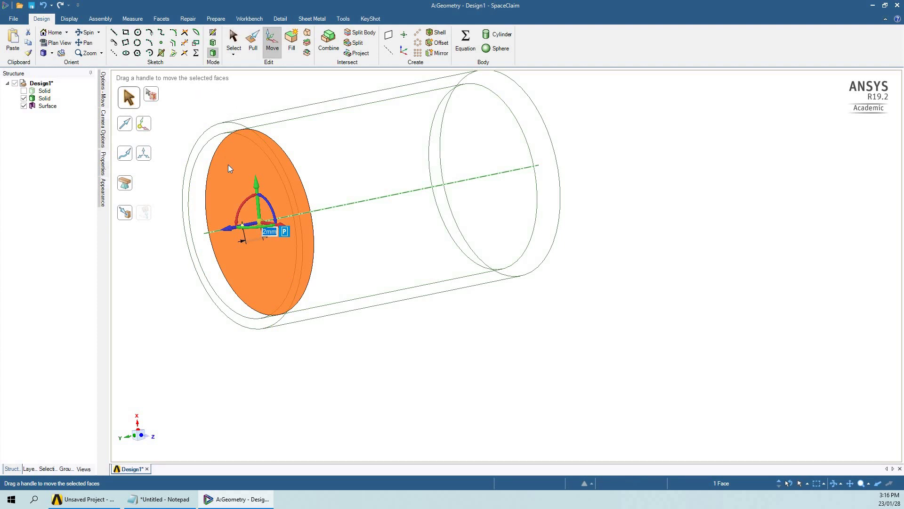
# Pull the circular surface 2 mm back toward the open end to cap the hollow cylinder
pyautogui.click(230, 166)
pyautogui.click(253, 41)
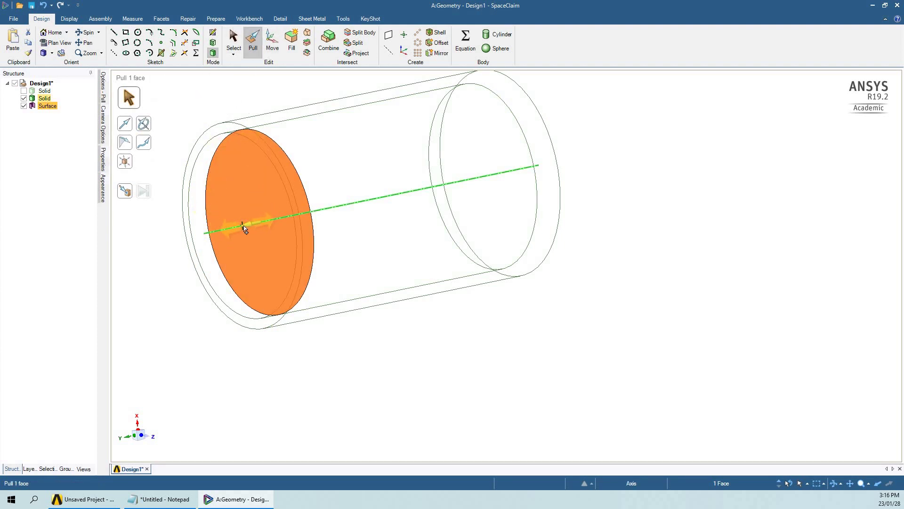
pyautogui.moveTo(245, 230); pyautogui.dragTo(241, 232)
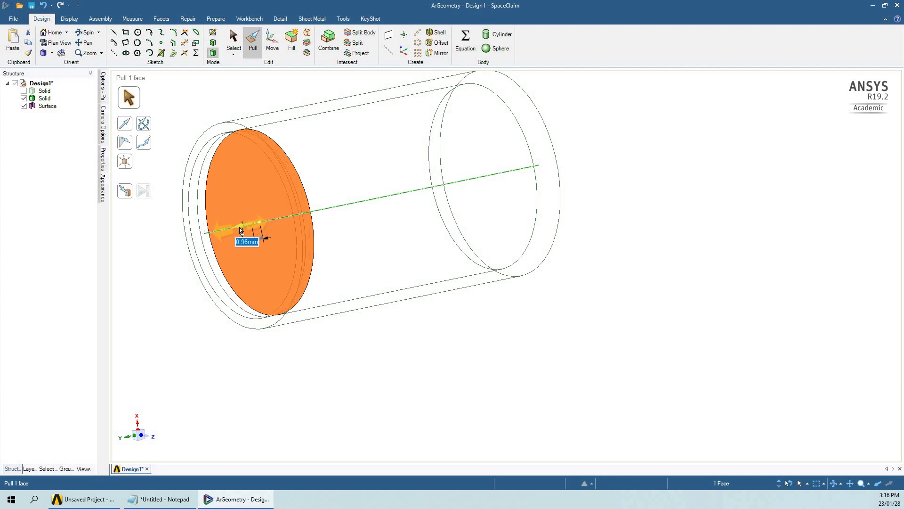
pyautogui.write('2')
pyautogui.press('Return')
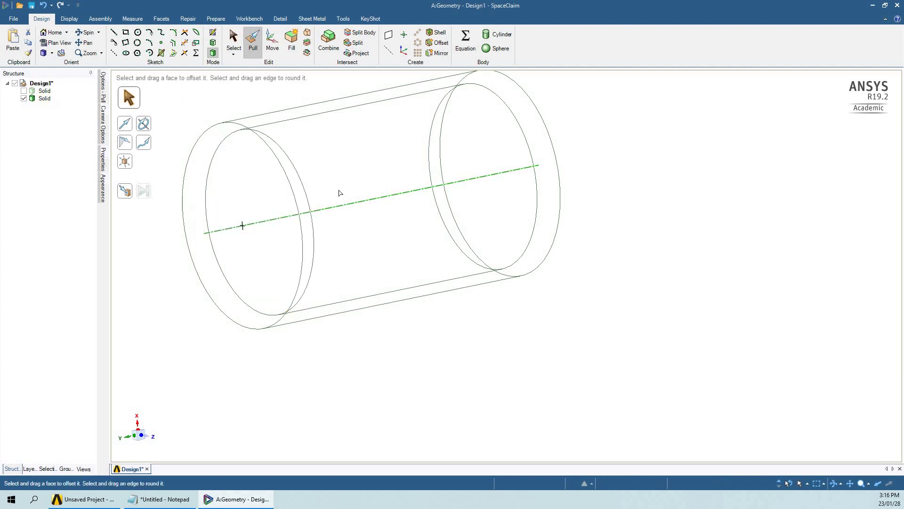
pyautogui.click(232, 40)
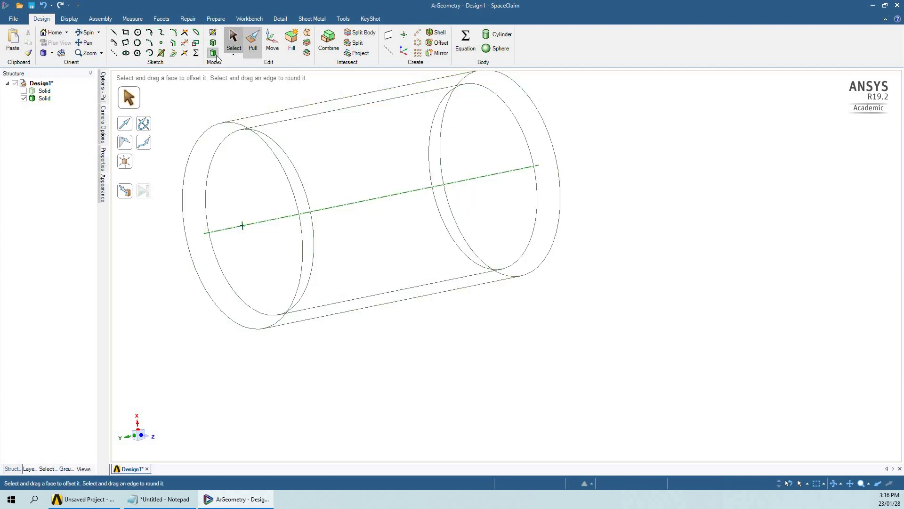
# Inspect the capped hollow cylinder in 3D from several sides, checking its end faces and curved outer face
pyautogui.click(238, 168)
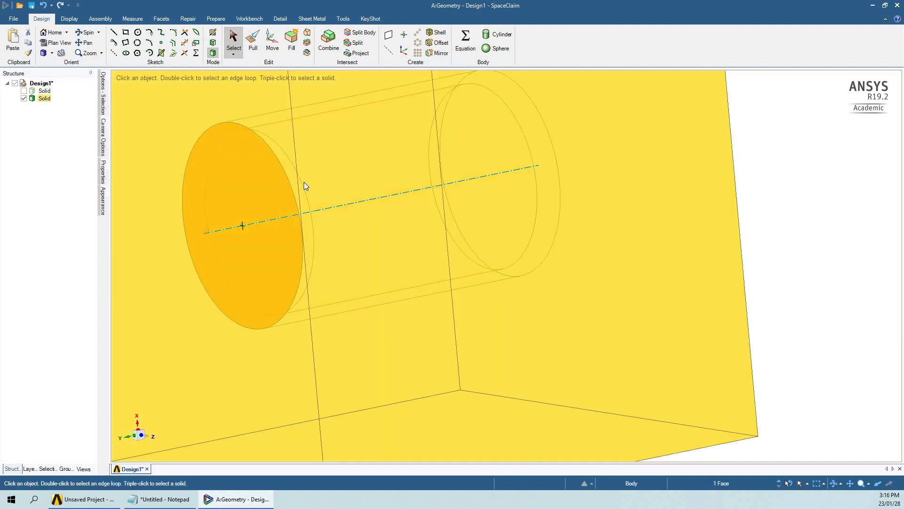
pyautogui.tripleClick(300, 245)
pyautogui.click(343, 248)
pyautogui.moveTo(343, 248); pyautogui.dragTo(312, 168, button='middle')
pyautogui.moveTo(364, 179); pyautogui.dragTo(438, 249, button='middle')
pyautogui.scroll(3, 438, 247)
pyautogui.scroll(-5, 440, 249)
pyautogui.moveTo(474, 314); pyautogui.dragTo(436, 313, button='middle')
pyautogui.click(399, 206)
pyautogui.moveTo(515, 275); pyautogui.dragTo(228, 132, button='middle')
# Make the hidden cube body visible again around the cylinder and clear the face selection
pyautogui.click(23, 91)
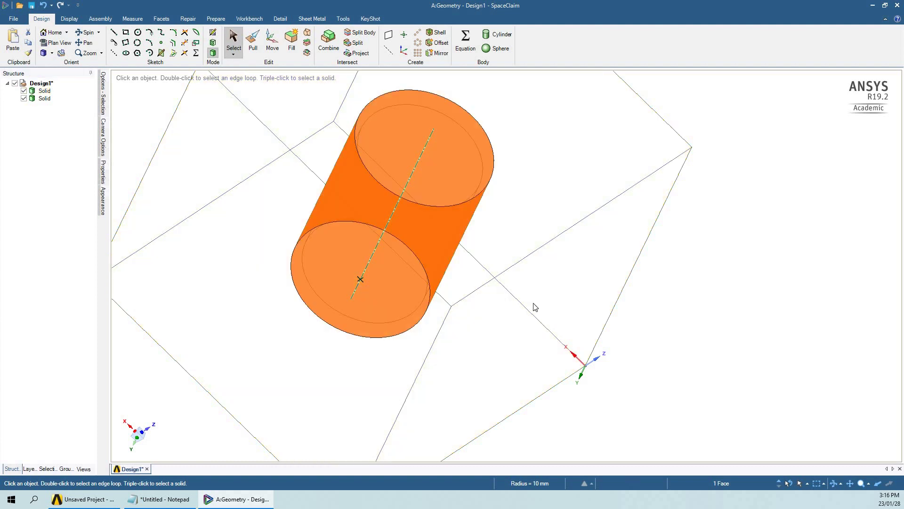
pyautogui.press('Escape')
pyautogui.scroll(3, 536, 307)
pyautogui.scroll(-8, 669, 353)
pyautogui.moveTo(559, 347); pyautogui.dragTo(663, 271, button='middle')
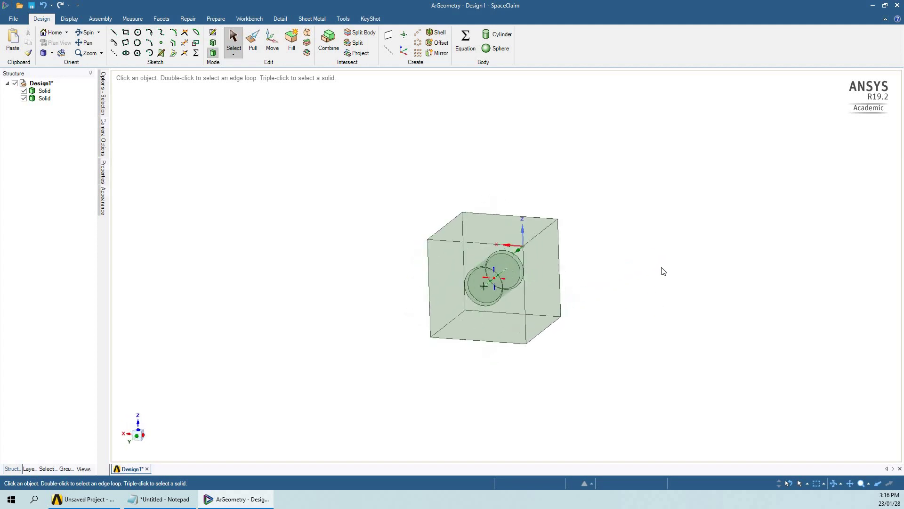
# Combine the bodies with the cube as the target and the hollow cylinder as the cutter
pyautogui.click(45, 98)
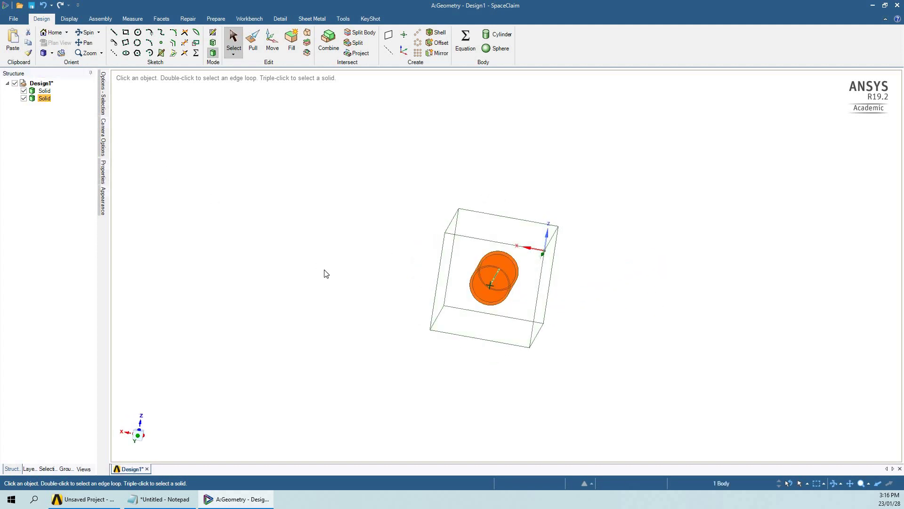
pyautogui.click(44, 92)
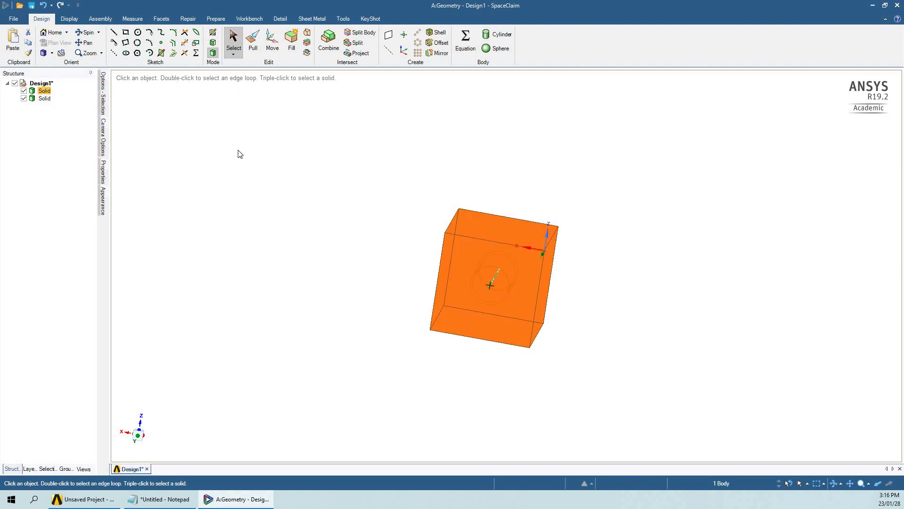
pyautogui.click(332, 41)
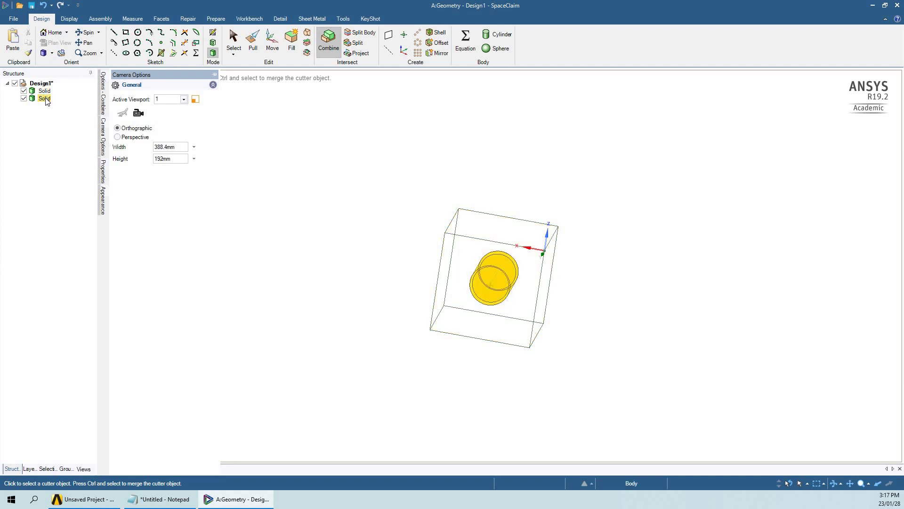
pyautogui.click(46, 100)
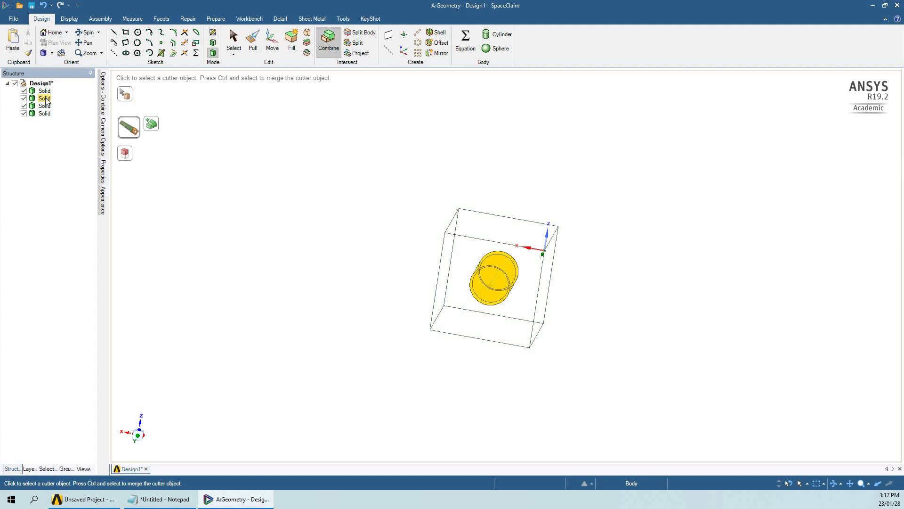
# Remove the core region inside the hollow and delete the leftover cut piece that duplicates the hollow cylinder
pyautogui.click(125, 156)
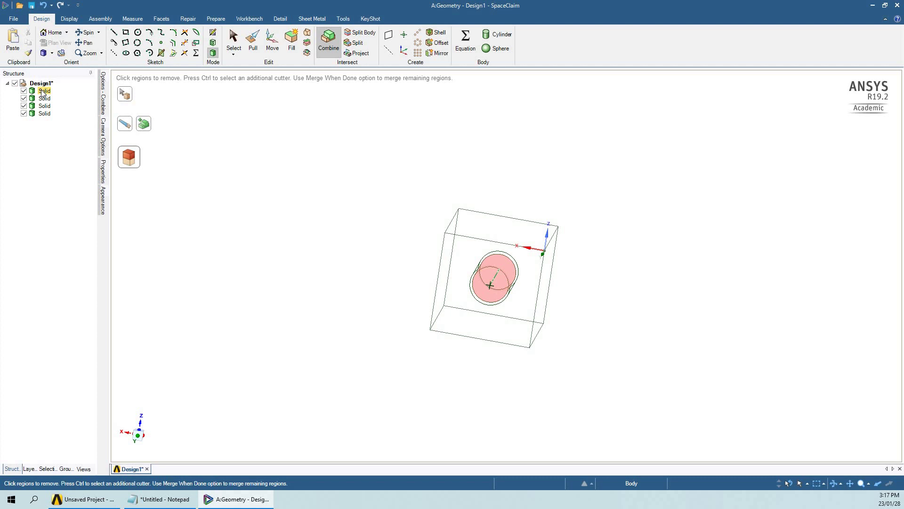
pyautogui.scroll(5, 439, 289)
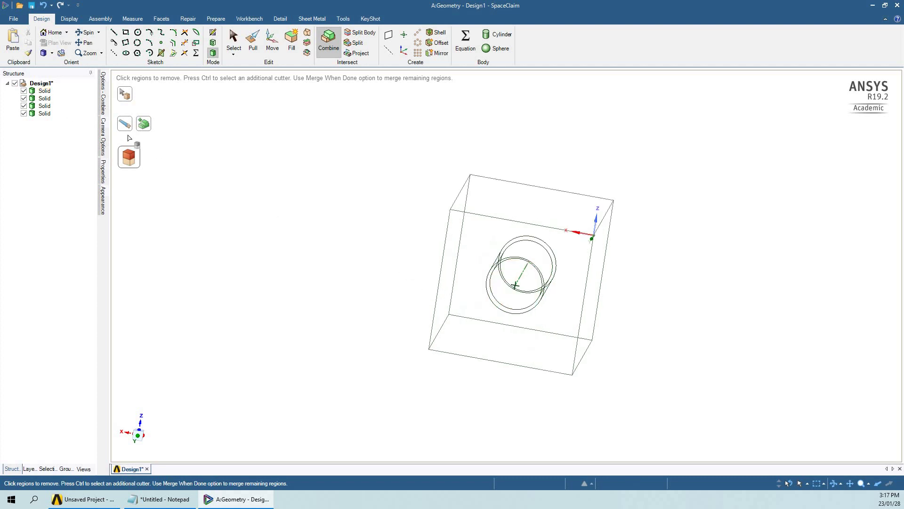
pyautogui.click(44, 91)
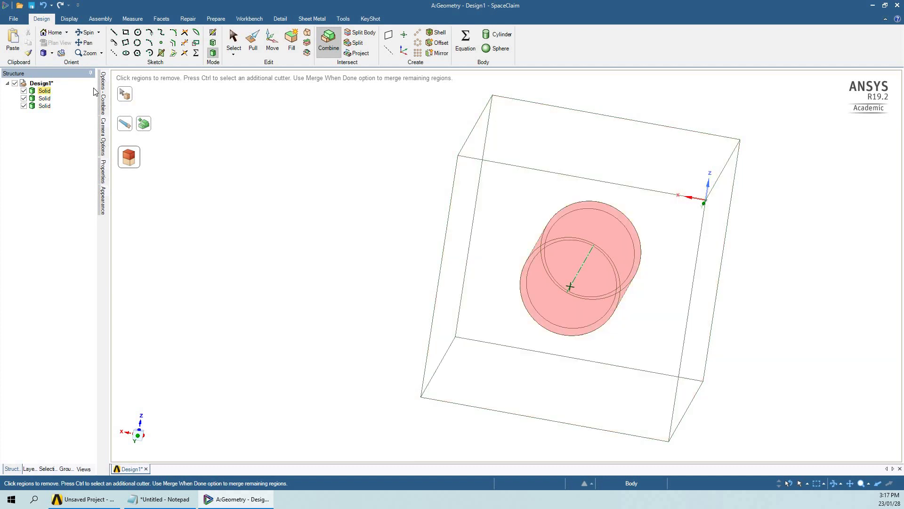
pyautogui.click(232, 43)
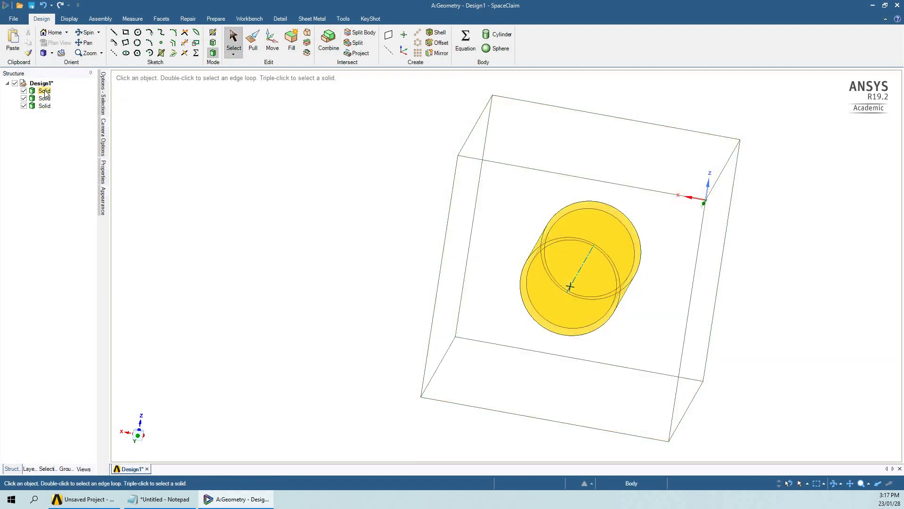
pyautogui.rightClick(45, 90)
pyautogui.click(79, 132)
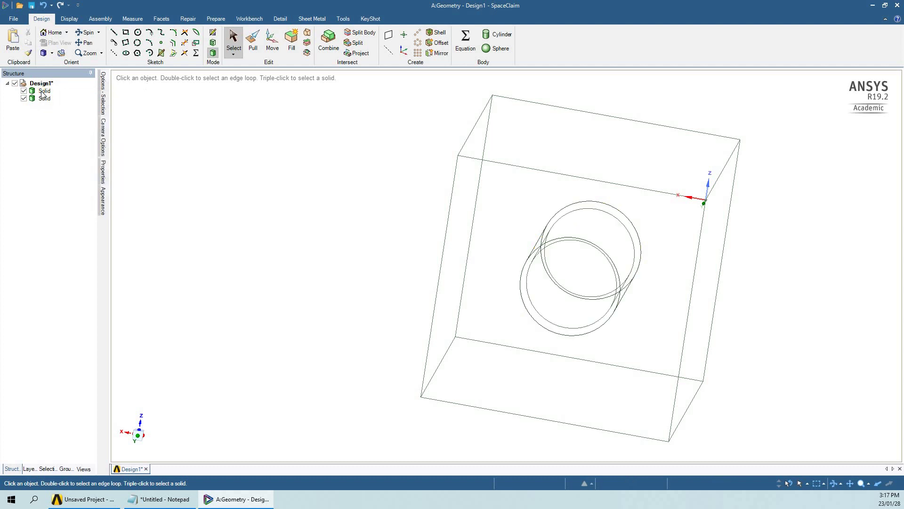
# Rename the outer body as "cube" and the inner body as "hollow cylinder"
pyautogui.click(43, 93)
pyautogui.rightClick(42, 94)
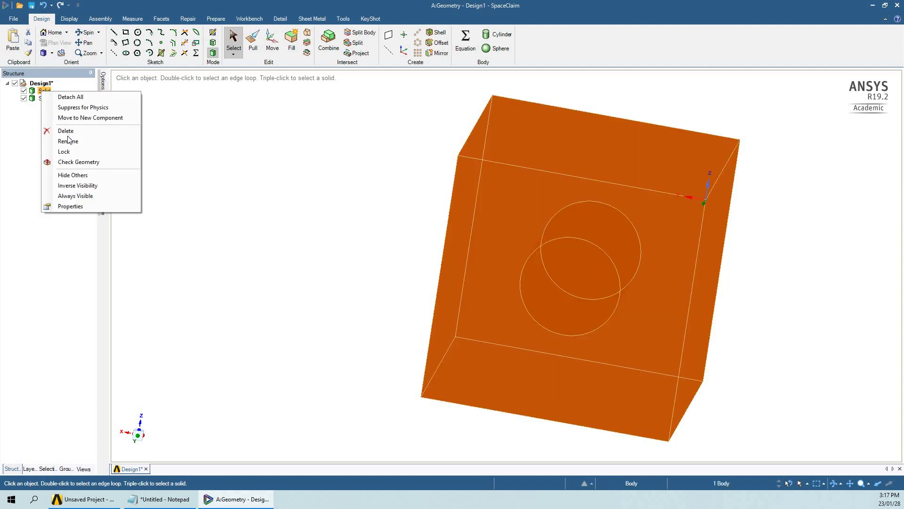
pyautogui.click(87, 140)
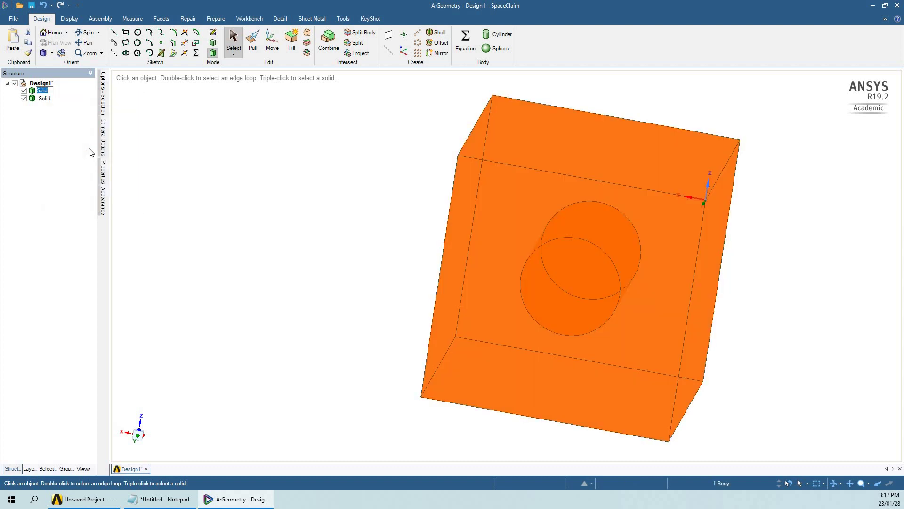
pyautogui.press('Return')
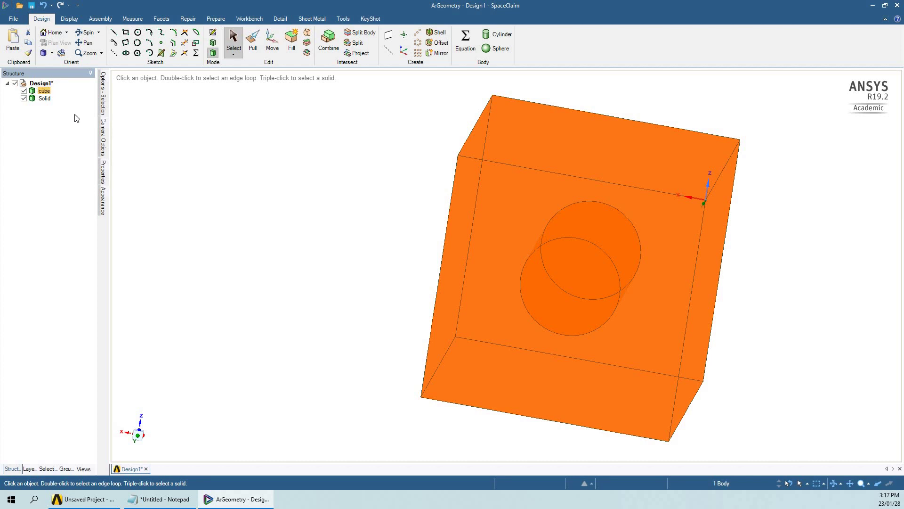
pyautogui.rightClick(43, 98)
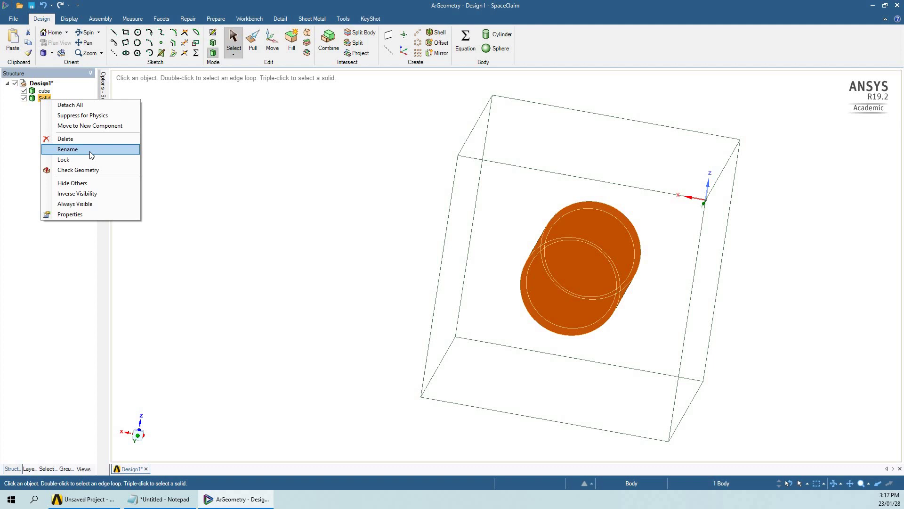
pyautogui.click(89, 150)
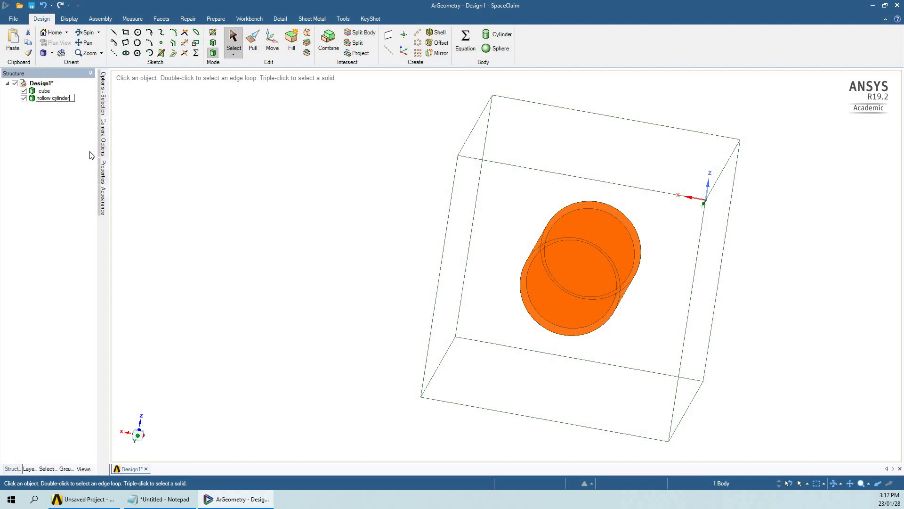
pyautogui.press('Return')
# Check the cube and hollow cylinder from another angle, and close the SpaceClaim geometry editor
pyautogui.scroll(2, 337, 233)
pyautogui.scroll(-4, 336, 233)
pyautogui.moveTo(613, 291); pyautogui.dragTo(721, 263, button='middle')
pyautogui.moveTo(325, 157); pyautogui.dragTo(394, 177, button='middle')
pyautogui.moveTo(346, 206); pyautogui.dragTo(269, 240, button='middle')
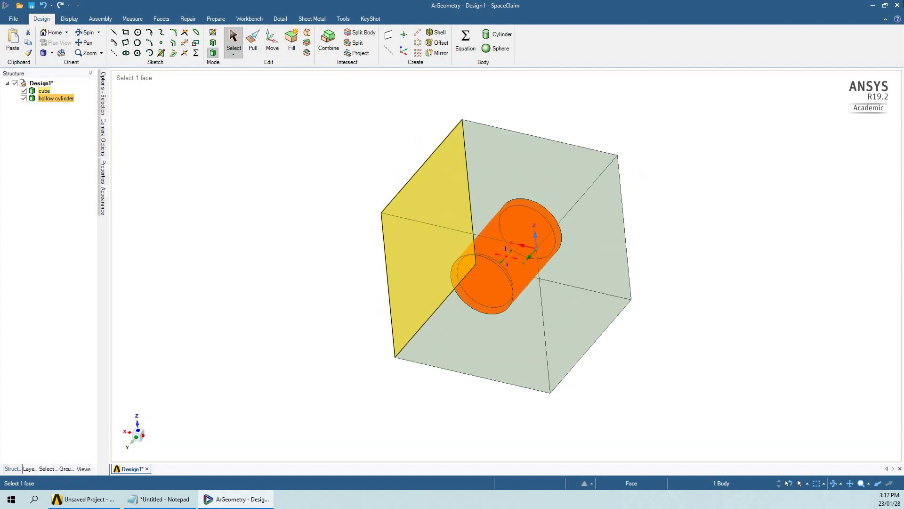
pyautogui.click(897, 5)
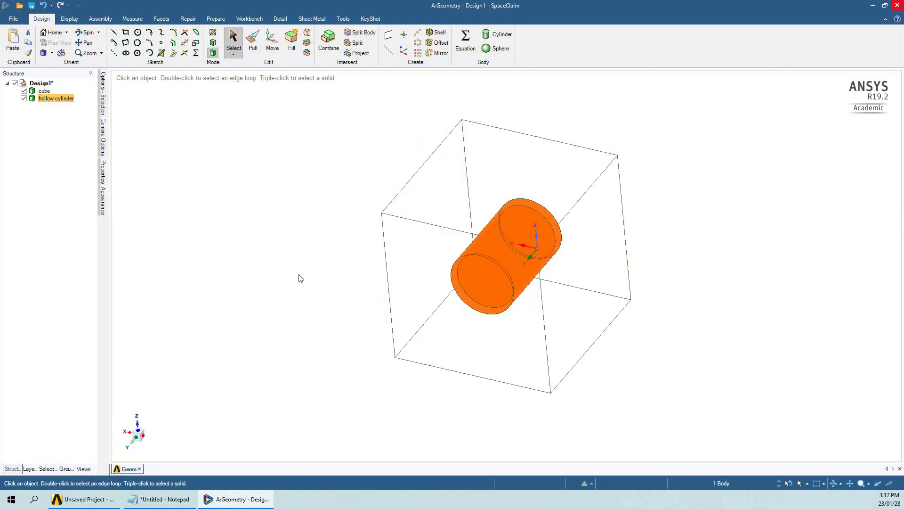
pyautogui.hotkey('alt', 'F4')
# In Workbench, add a Mesh system linked to the geometry and open it in a maximized Meshing window
pyautogui.moveTo(27, 218); pyautogui.dragTo(262, 98)
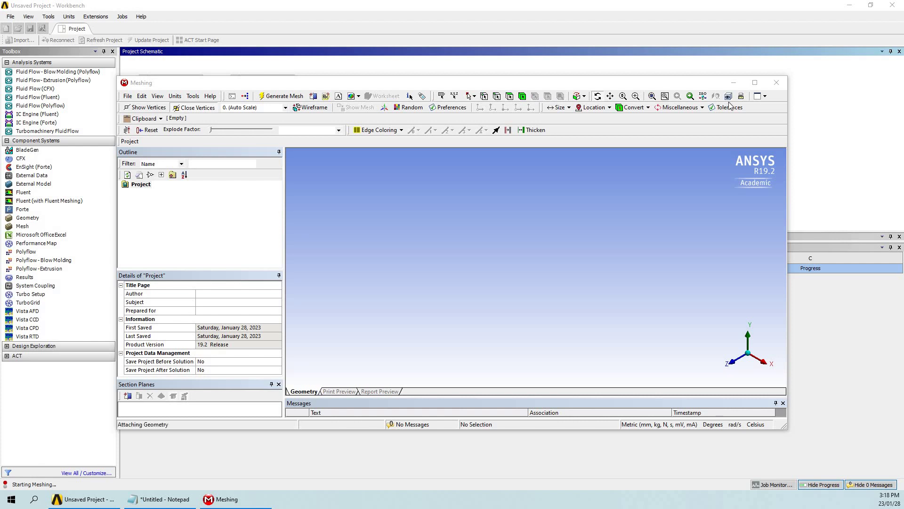
pyautogui.click(755, 83)
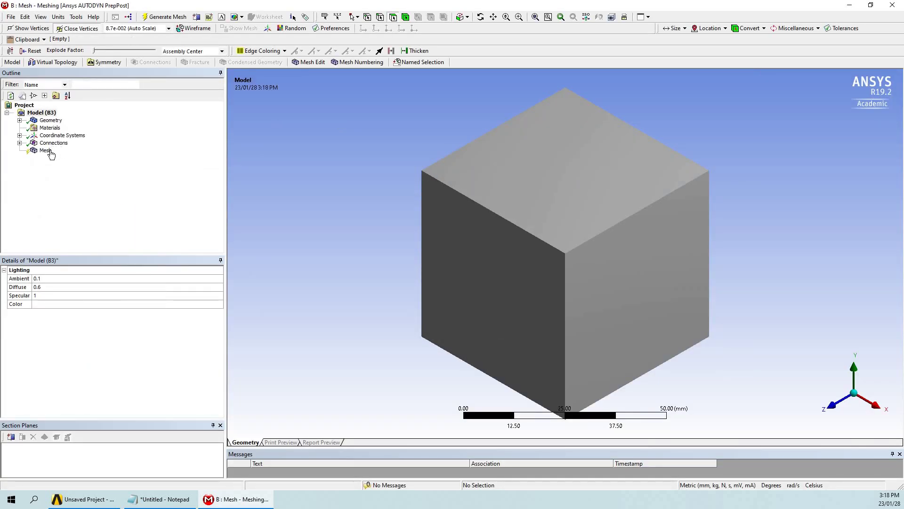
# Set the mesh's Physics Preference to CFD
pyautogui.click(219, 296)
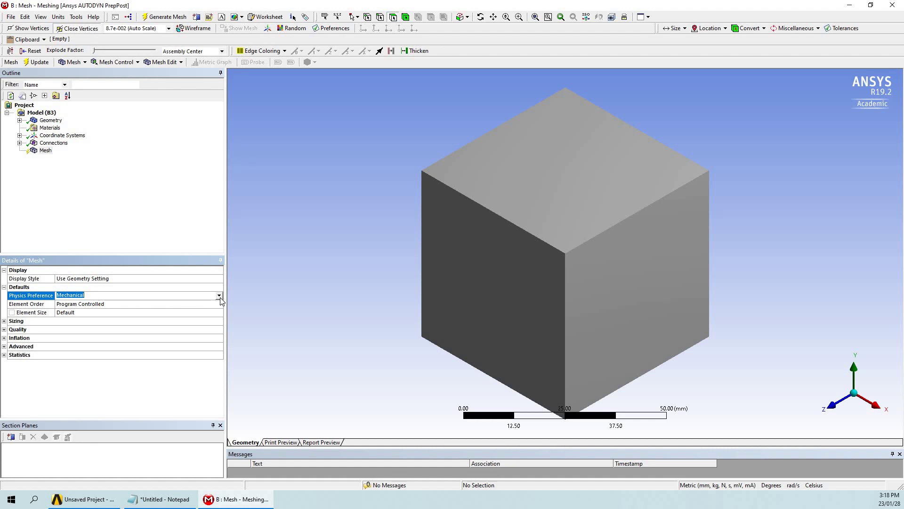
pyautogui.click(131, 302)
pyautogui.click(57, 182)
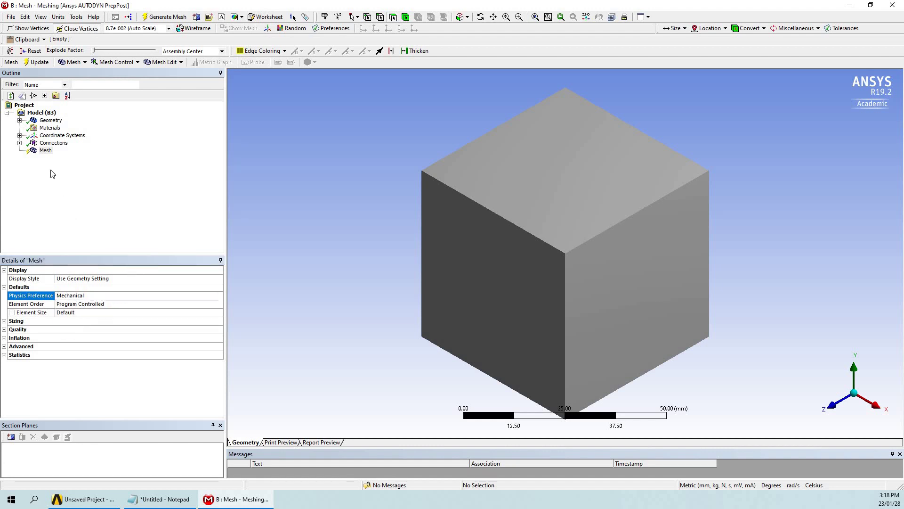
# Examine the contact region between the cube and the hollow cylinder under the model's connections
pyautogui.click(19, 143)
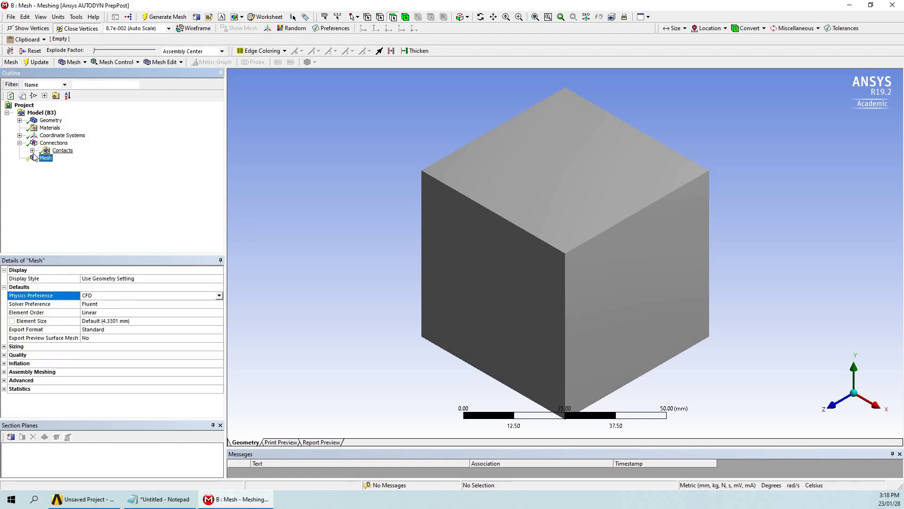
pyautogui.click(33, 150)
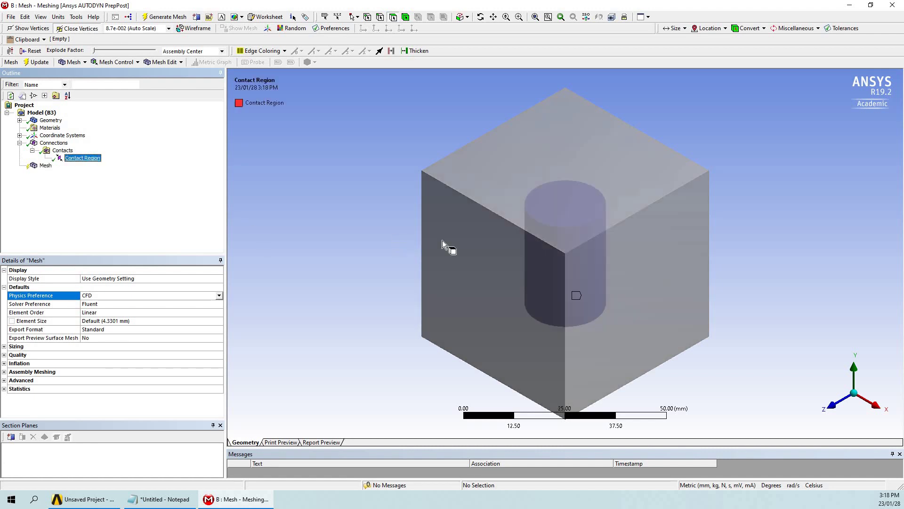
pyautogui.press('Up')
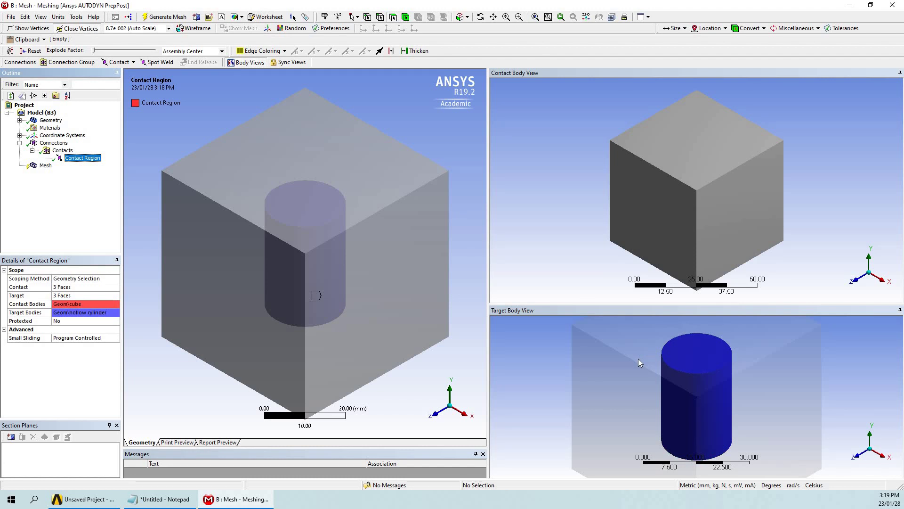
# Generate the mesh for both bodies with the default element size
pyautogui.click(46, 166)
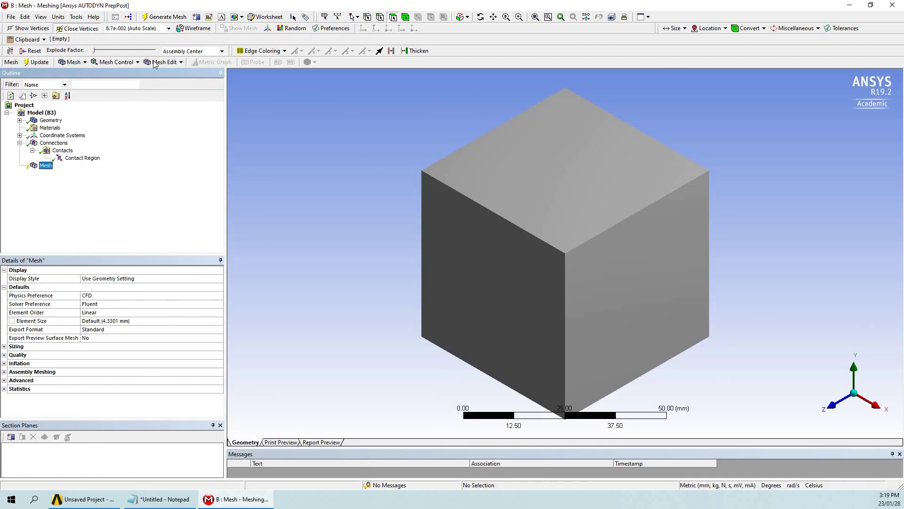
pyautogui.click(175, 17)
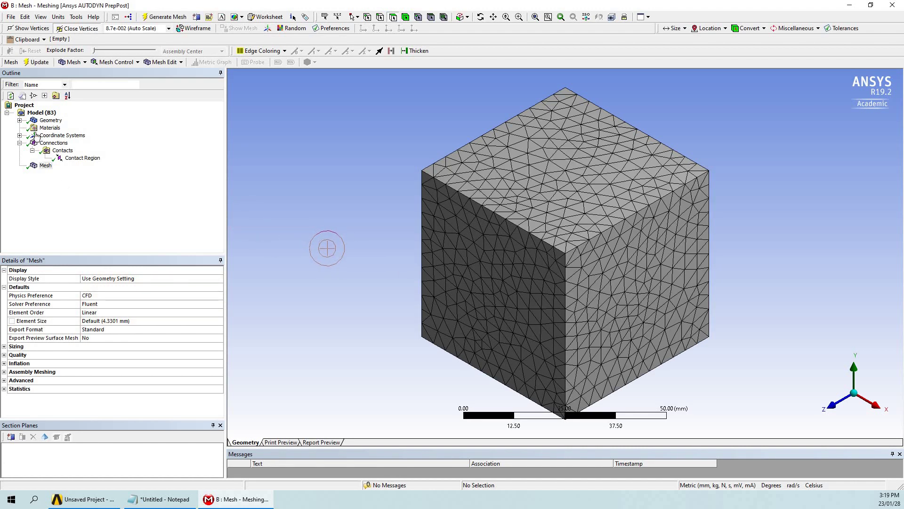
# Hide the cube body so that only the hollow cylinder is shown
pyautogui.click(20, 120)
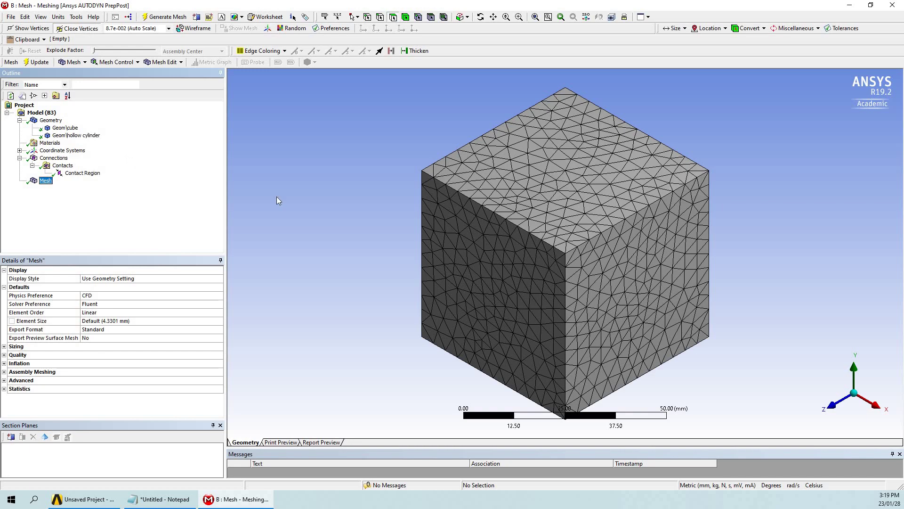
pyautogui.moveTo(375, 194); pyautogui.dragTo(163, 133, button='middle')
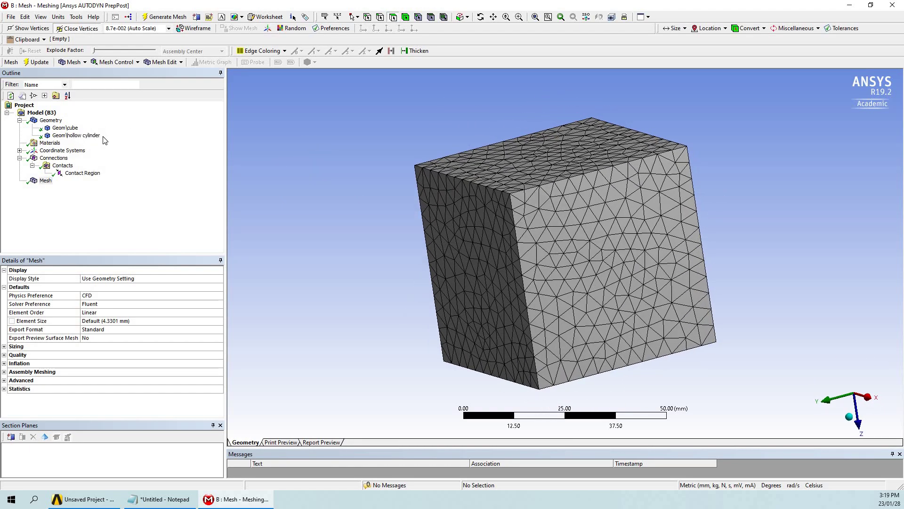
pyautogui.click(67, 129)
pyautogui.rightClick(67, 127)
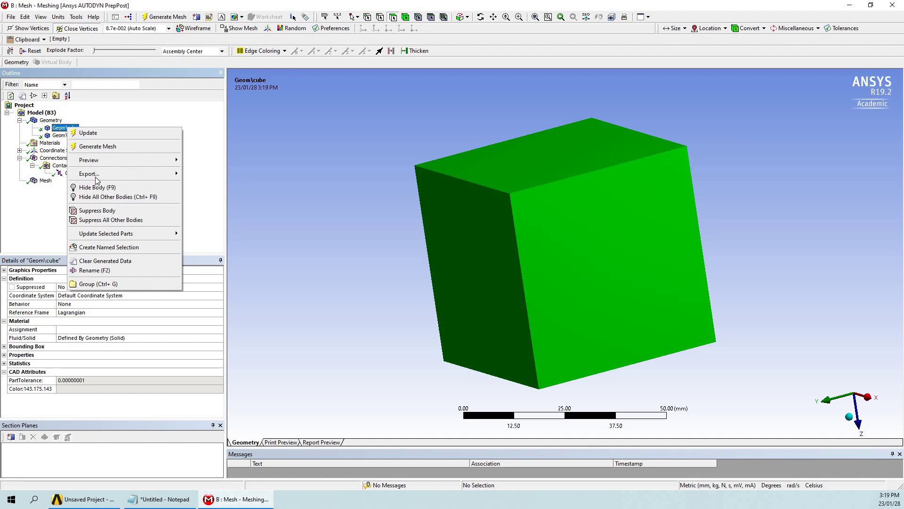
pyautogui.click(100, 188)
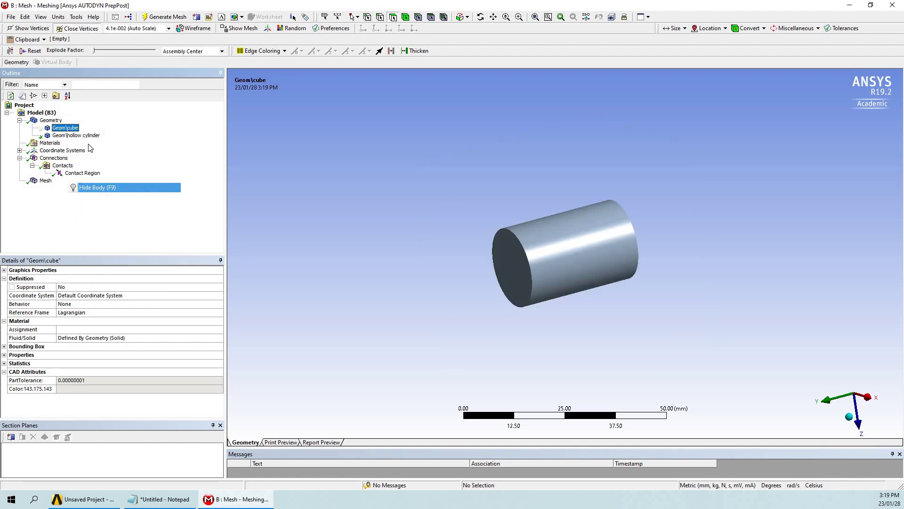
# Display the hollow cylinder's mesh and cut it with a section plane along its axis to expose the interior
pyautogui.click(45, 181)
pyautogui.moveTo(419, 294); pyautogui.dragTo(573, 281, button='middle')
pyautogui.scroll(3, 584, 299)
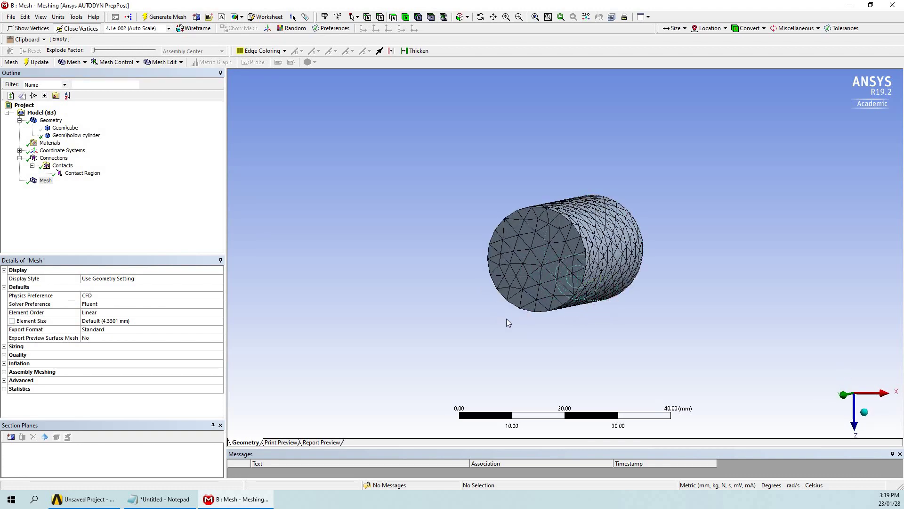
pyautogui.moveTo(510, 314); pyautogui.dragTo(426, 345, button='middle')
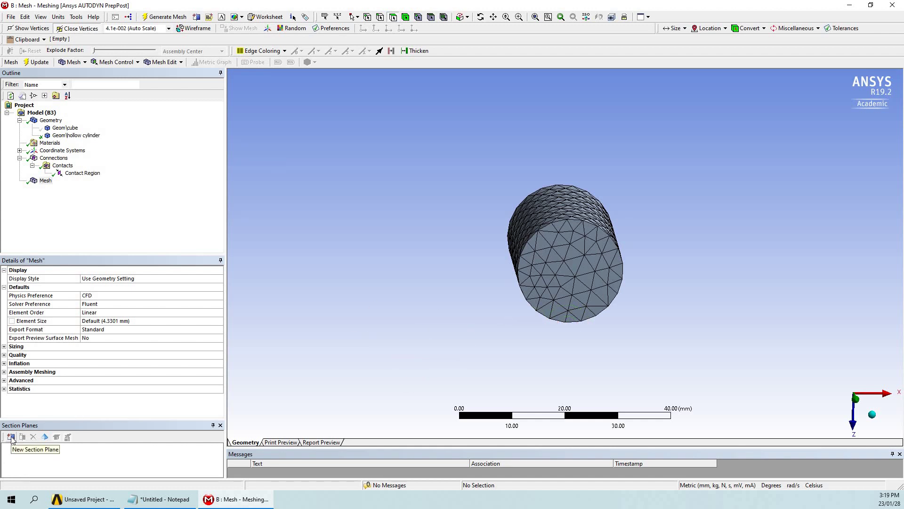
pyautogui.moveTo(572, 152)
pyautogui.mouseDown()
pyautogui.moveTo(570, 356)
pyautogui.moveTo(553, 309)
pyautogui.moveTo(504, 309)
pyautogui.moveTo(575, 299)
pyautogui.mouseUp()
pyautogui.scroll(4, 583, 295)
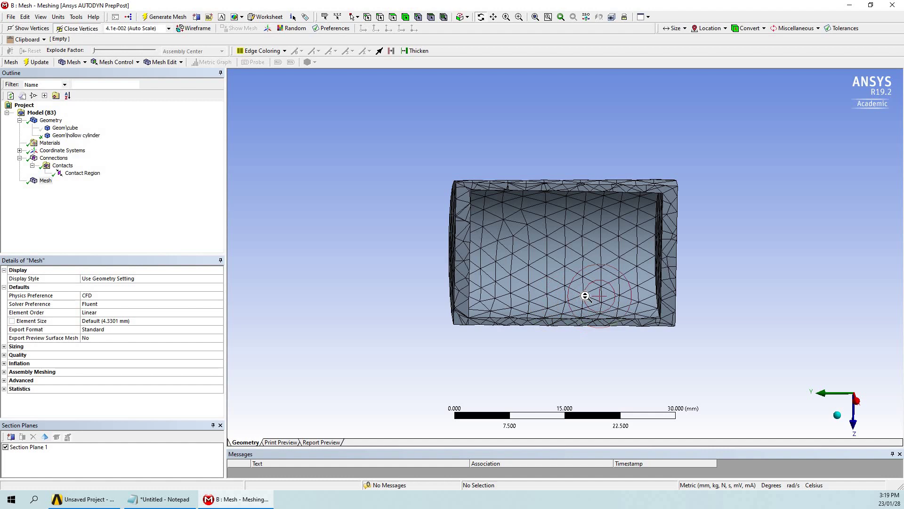
# Examine the sectioned mesh of the hollow cylinder, including its walls, end caps and interior, from several angles
pyautogui.scroll(-4, 587, 296)
pyautogui.scroll(5, 591, 293)
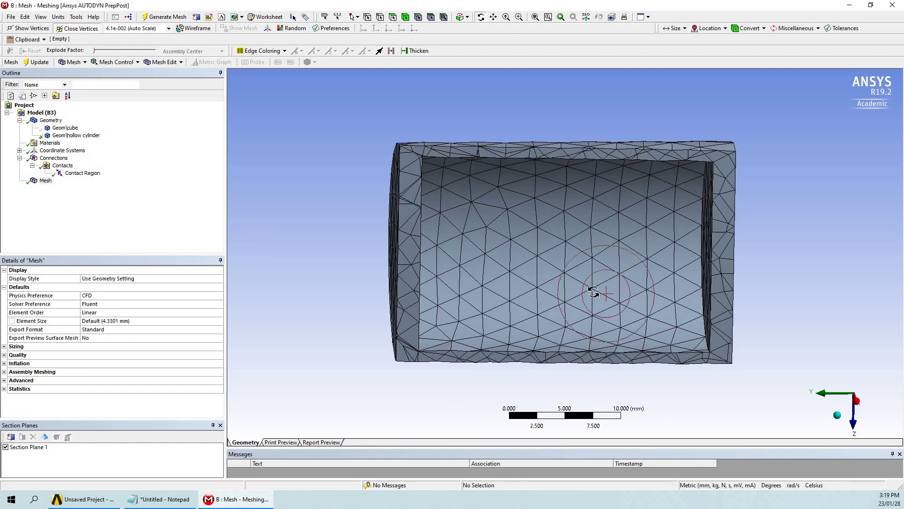
pyautogui.scroll(-1, 543, 292)
pyautogui.scroll(-4, 542, 292)
pyautogui.scroll(2, 410, 263)
pyautogui.scroll(-2, 422, 260)
pyautogui.moveTo(571, 292); pyautogui.dragTo(758, 218)
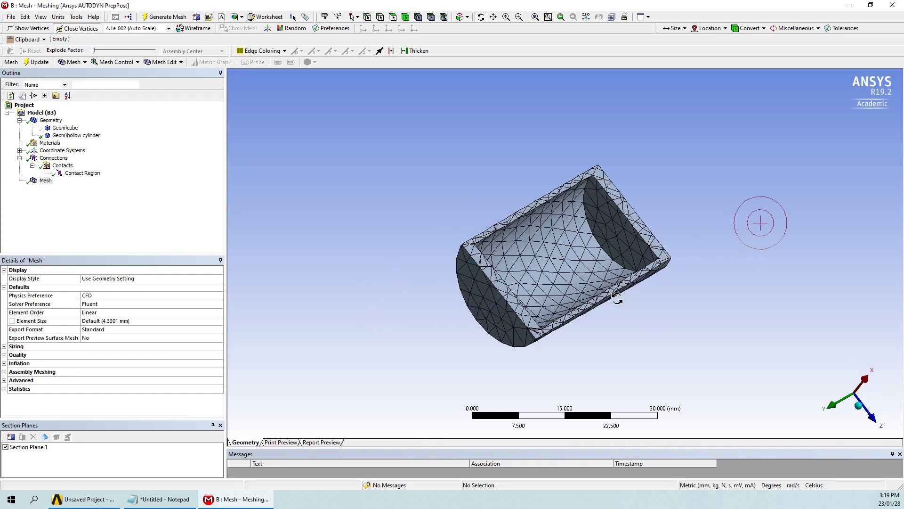
pyautogui.moveTo(695, 292); pyautogui.dragTo(828, 312)
# Show the hidden cube body again alongside the hollow cylinder
pyautogui.click(68, 128)
pyautogui.click(49, 180)
pyautogui.click(65, 128)
pyautogui.rightClick(64, 128)
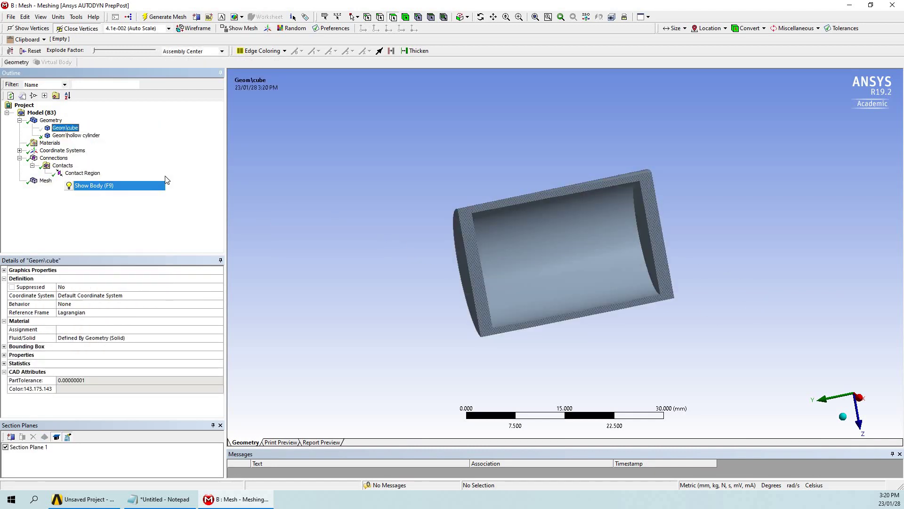
pyautogui.click(85, 195)
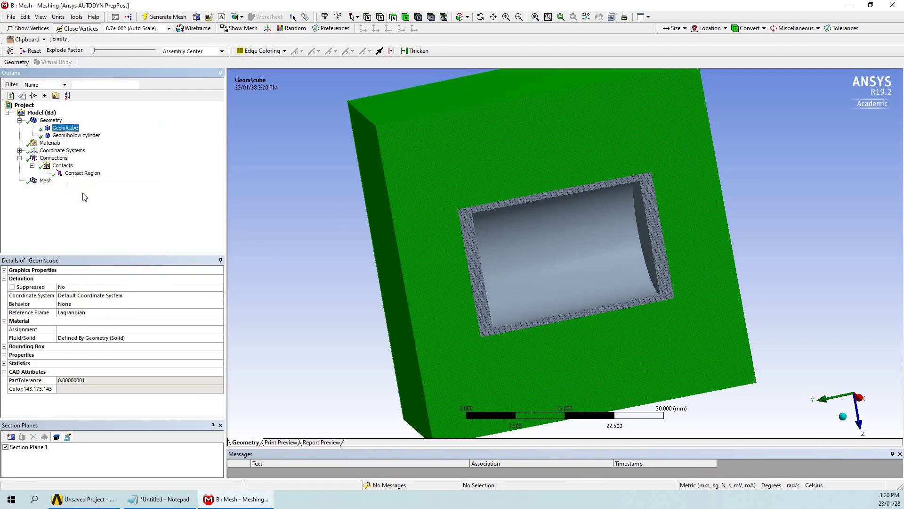
# Turn off Section Plane 1 and display the complete mesh on the outside of the cube
pyautogui.click(6, 447)
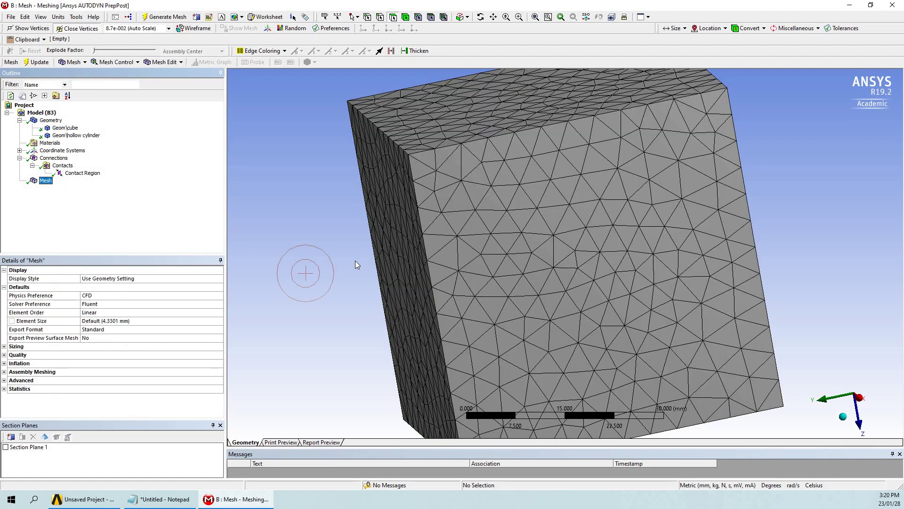
pyautogui.scroll(-3, 372, 262)
pyautogui.moveTo(459, 249); pyautogui.dragTo(495, 254, button='middle')
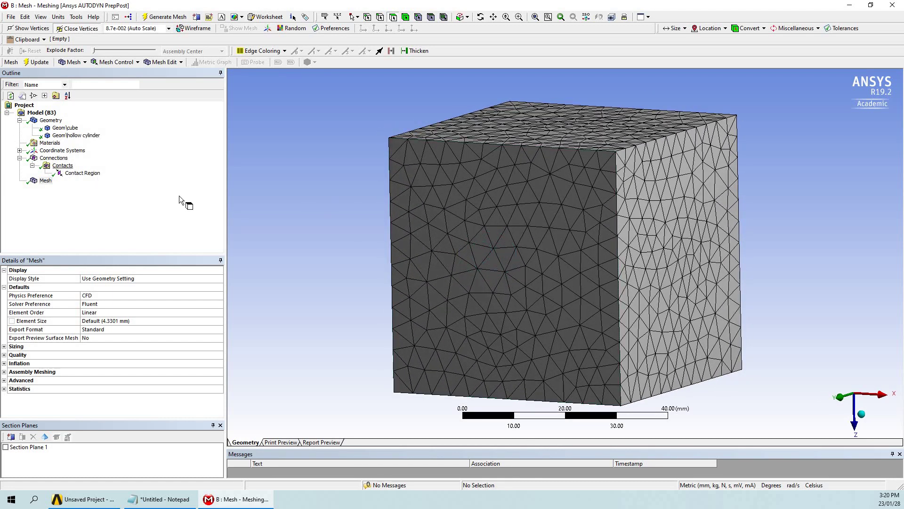
# Display the contact region between the cube and the hollow cylinder with its contact and target bodies
pyautogui.click(82, 172)
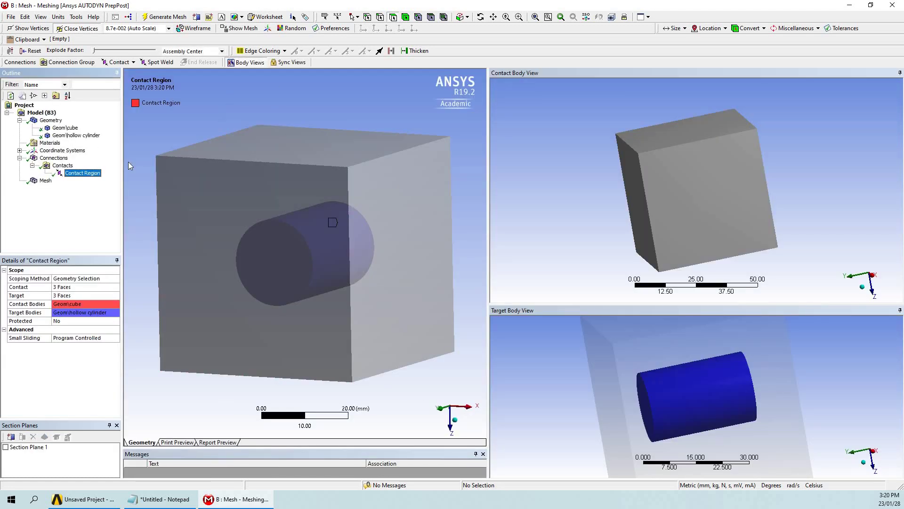